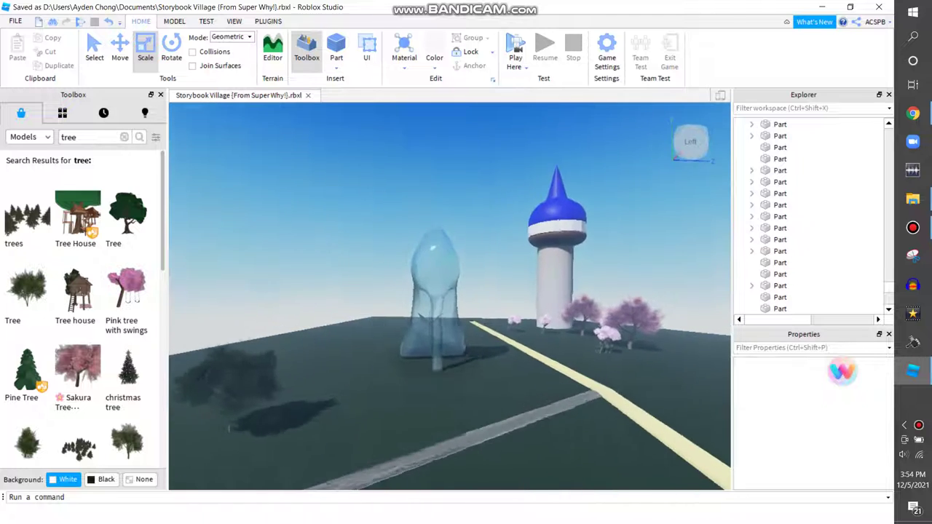
Step: Search the Toolbox models for "palace" and clear the search after viewing the results
{"action": "key", "text": "s"}
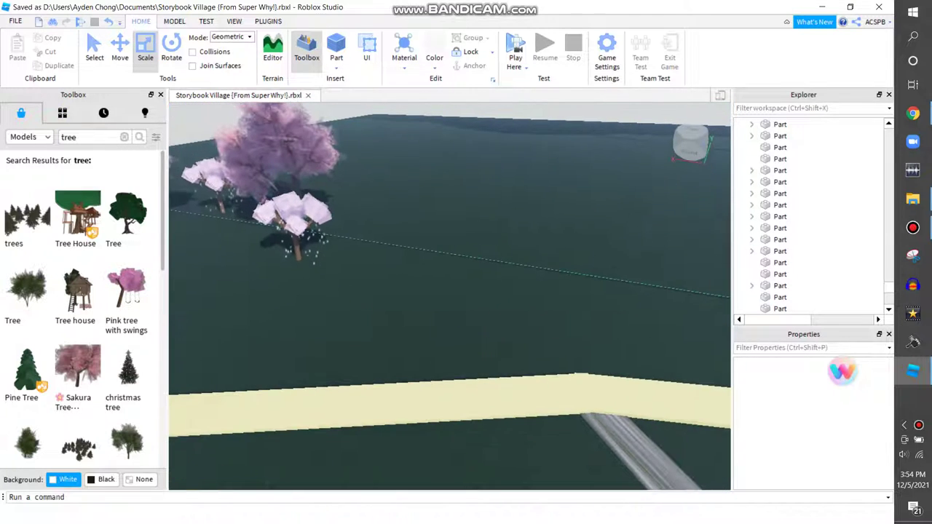
{"action": "left_click", "coordinate": [123, 137]}
{"action": "type", "text": "palace"}
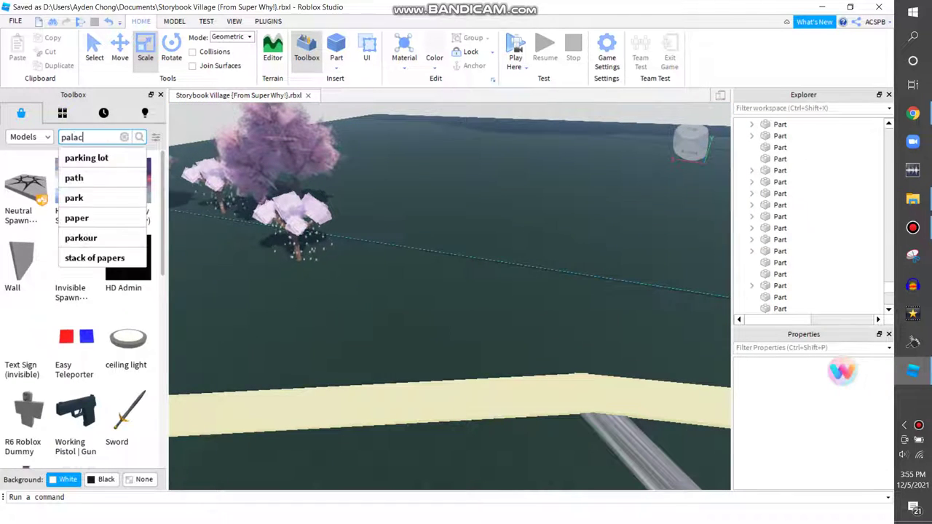
{"action": "key", "text": "Return"}
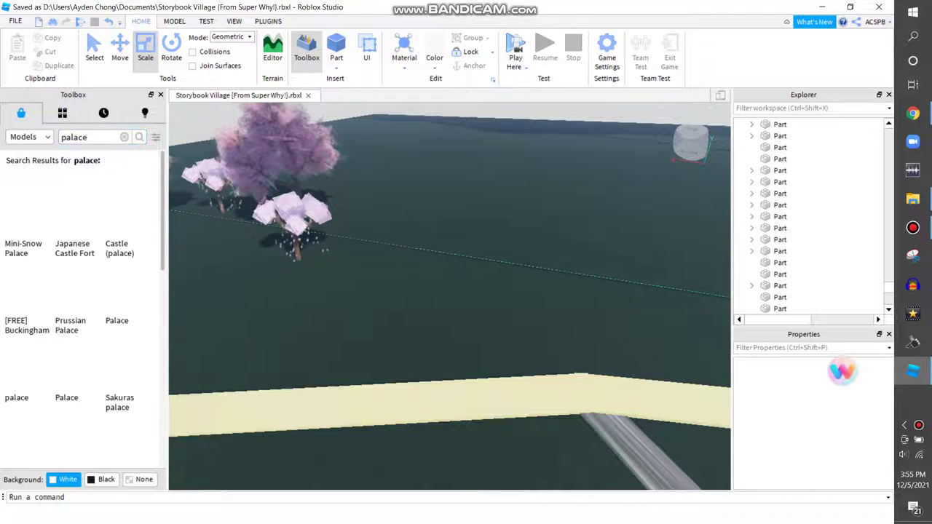
{"action": "key", "text": "s"}
{"action": "key", "text": "s"}
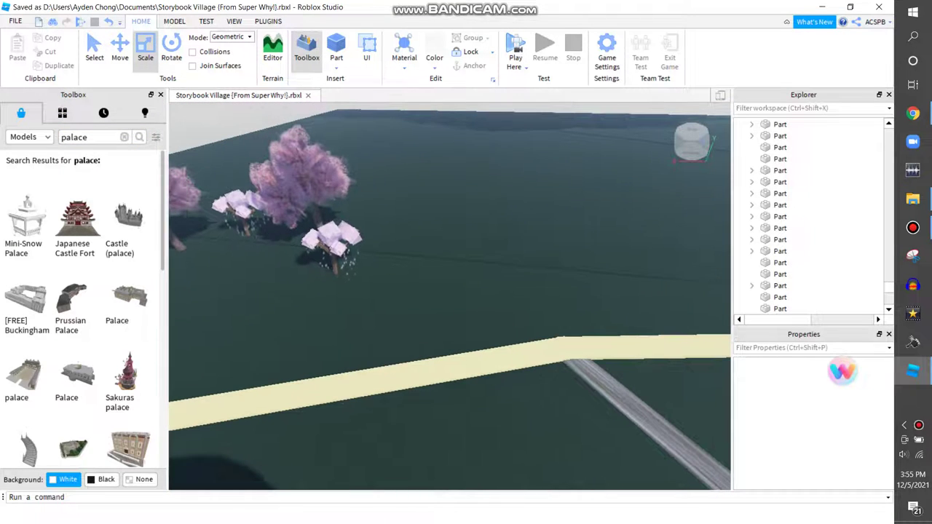
{"action": "left_click", "coordinate": [124, 136]}
Step: Switch to YouTube Studio in Chrome, dismiss the video processing notice and upload the Making Storybook Village On Roblox videos, parts 7 to 10
{"action": "left_click", "coordinate": [913, 114]}
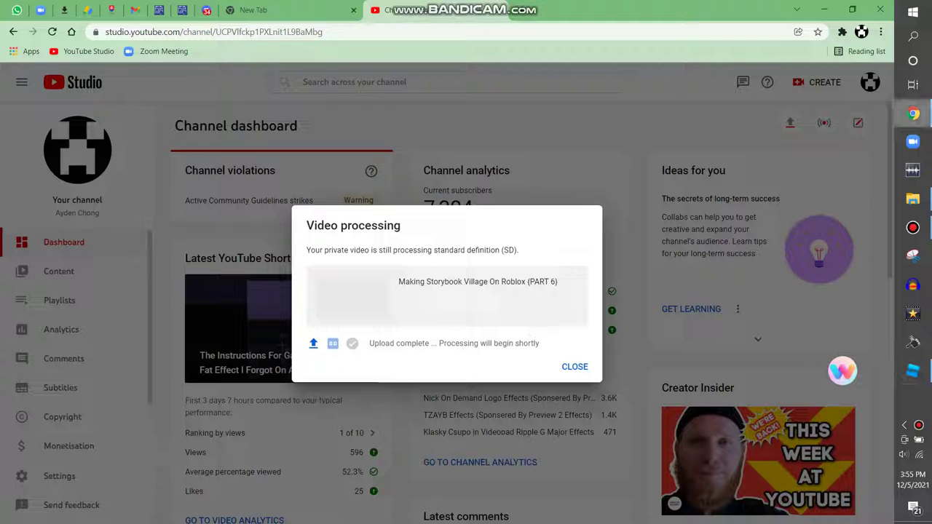
{"action": "left_click", "coordinate": [575, 367]}
{"action": "left_click", "coordinate": [818, 82]}
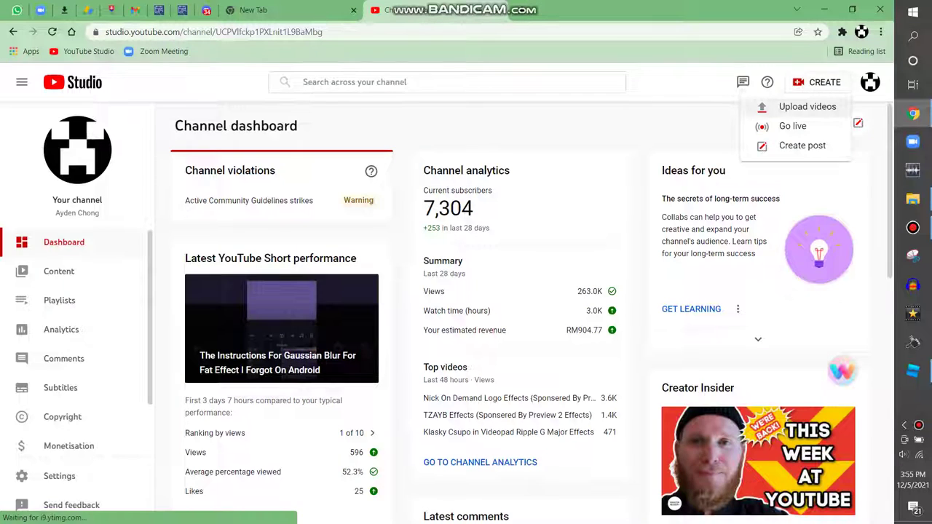
{"action": "left_click", "coordinate": [808, 104]}
{"action": "left_click", "coordinate": [446, 365]}
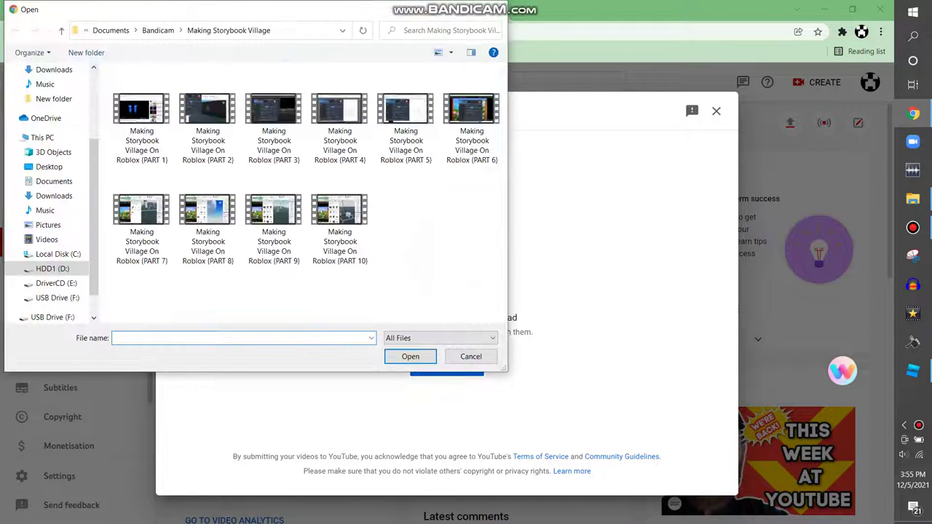
{"action": "left_click_drag", "start_coordinate": [109, 167], "coordinate": [368, 233]}
{"action": "left_click", "coordinate": [410, 357]}
Step: Open YouTube in a new browser tab and search for "princess pea's castle"
{"action": "key", "text": "ctrl+t"}
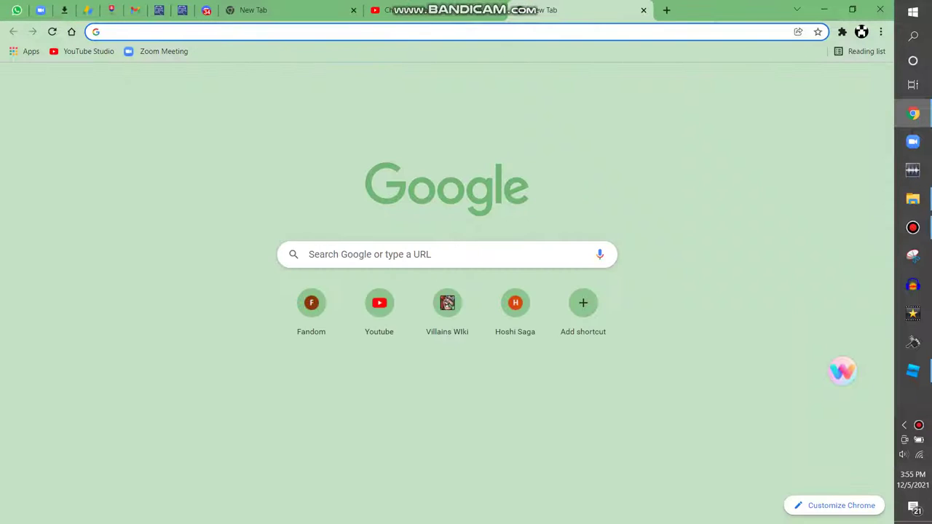
{"action": "left_click", "coordinate": [379, 303]}
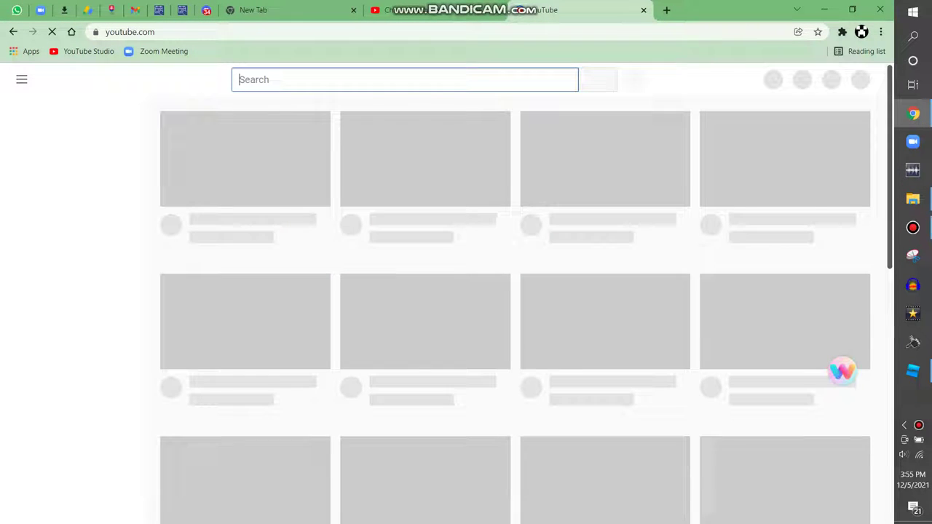
{"action": "type", "text": "princess pea"}
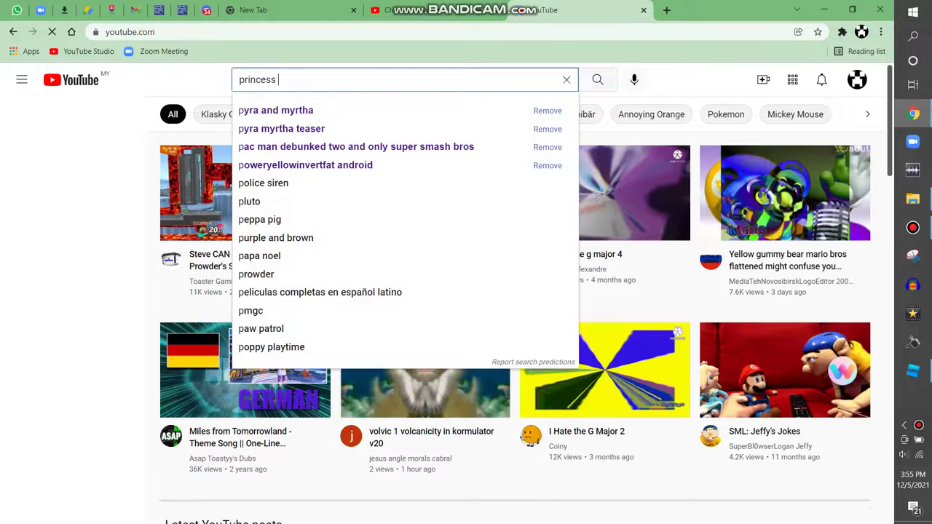
{"action": "type", "text": "'s castle"}
{"action": "key", "text": "Return"}
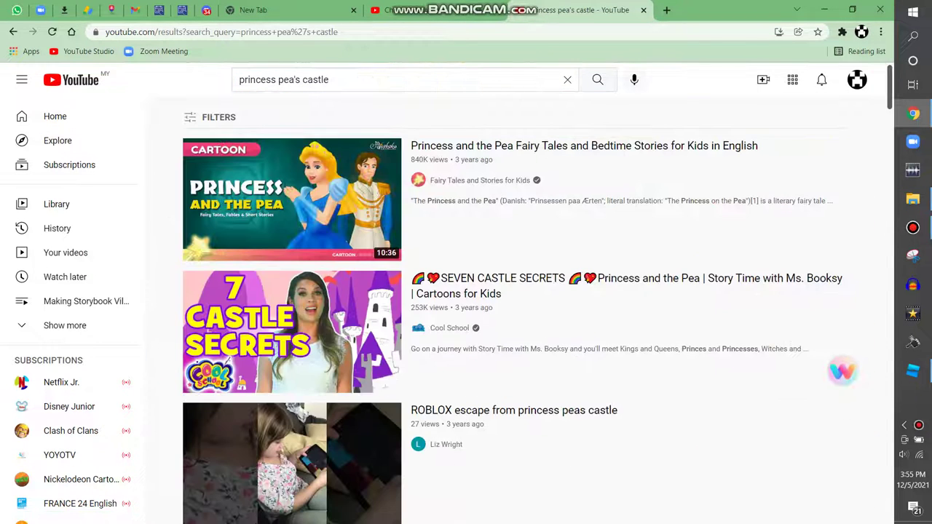
Step: Narrow the YouTube search to "princess pea's castle super why"
{"action": "left_click", "coordinate": [330, 79]}
{"action": "type", "text": "super why"}
{"action": "key", "text": "Return"}
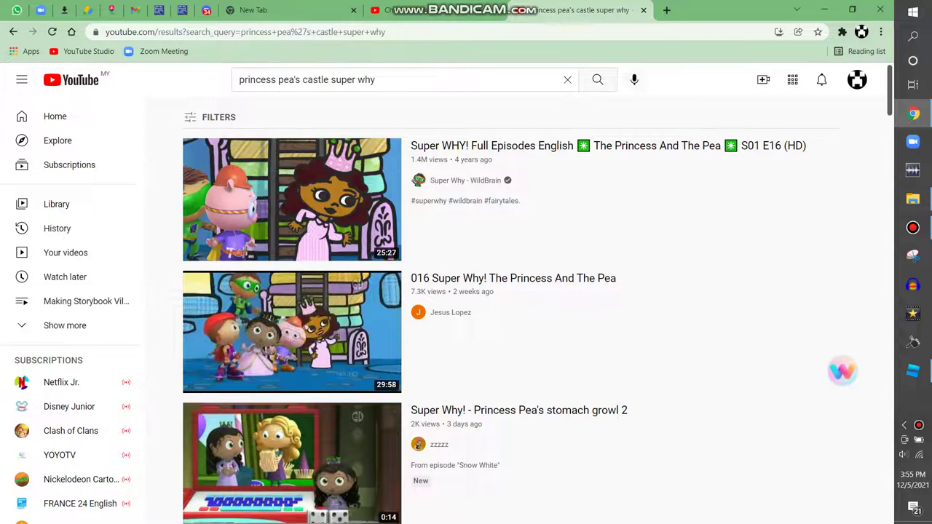
Step: Find and open the video "054 Super Why The Prince and the Pauper" in the results and seek to 26:36
{"action": "scroll", "coordinate": [510, 310], "scroll_direction": "down", "scroll_amount": 3}
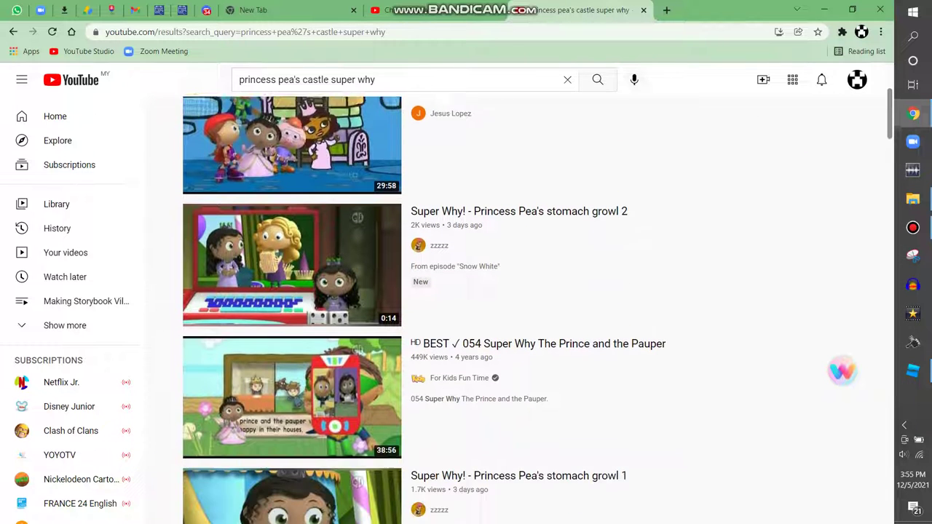
{"action": "scroll", "coordinate": [509, 310], "scroll_direction": "down", "scroll_amount": 2}
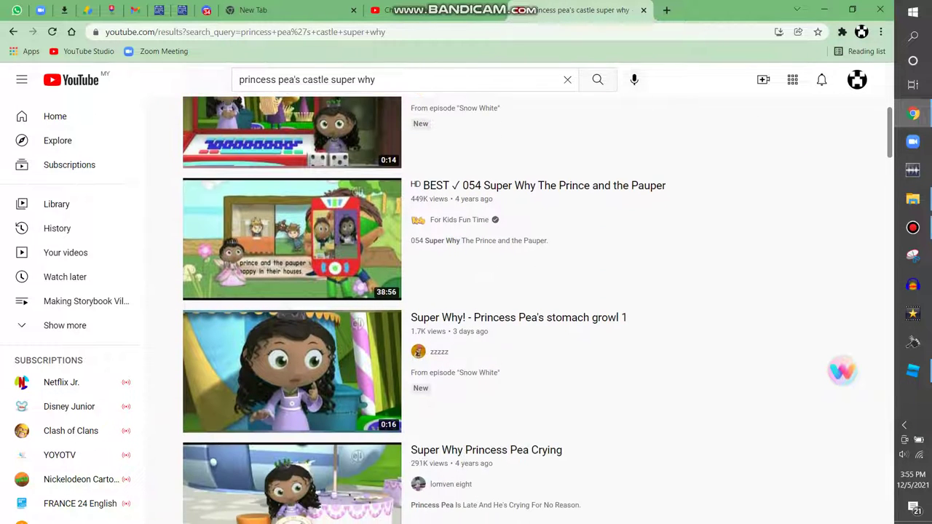
{"action": "scroll", "coordinate": [510, 310], "scroll_direction": "down", "scroll_amount": 1}
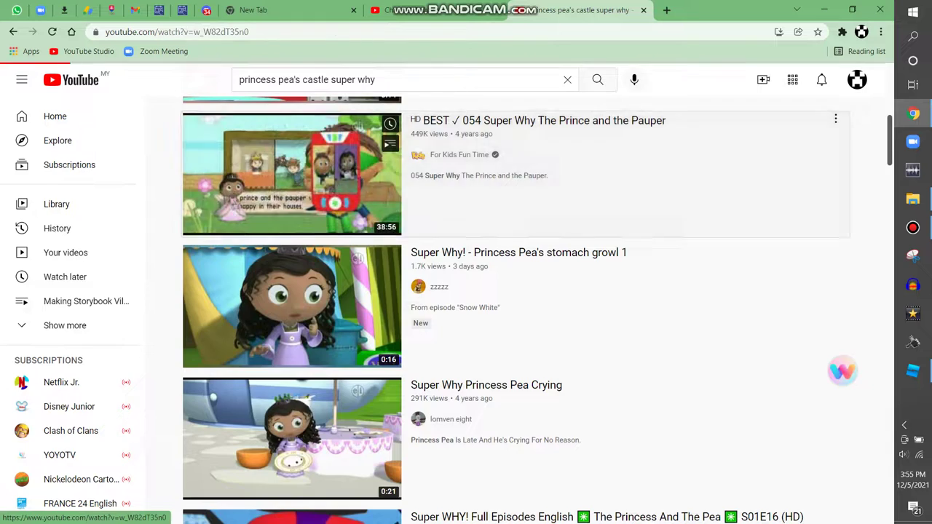
{"action": "left_click", "coordinate": [292, 174]}
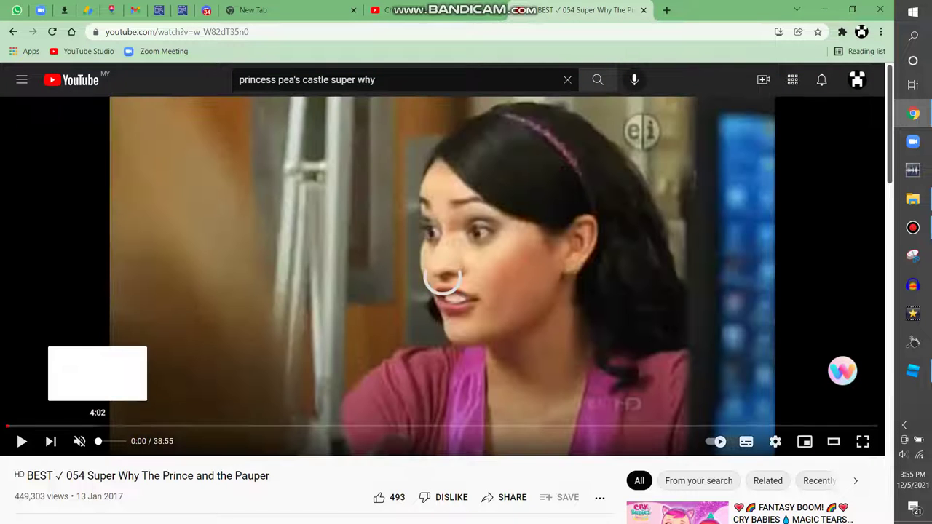
{"action": "left_click_drag", "start_coordinate": [97, 427], "coordinate": [602, 427]}
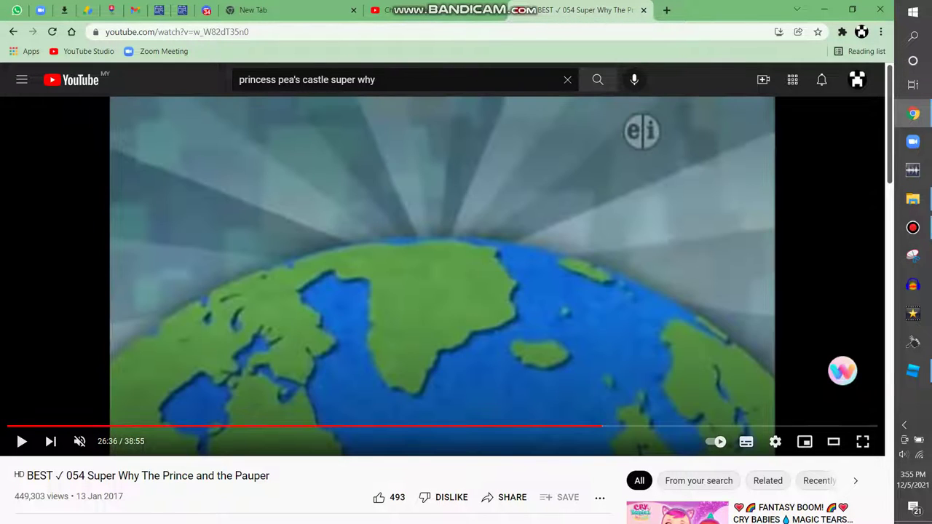
Step: Detach the video's tab into its own browser window, reduce it from full-screen size and minimize the other browser window
{"action": "left_click_drag", "start_coordinate": [576, 9], "coordinate": [270, 1]}
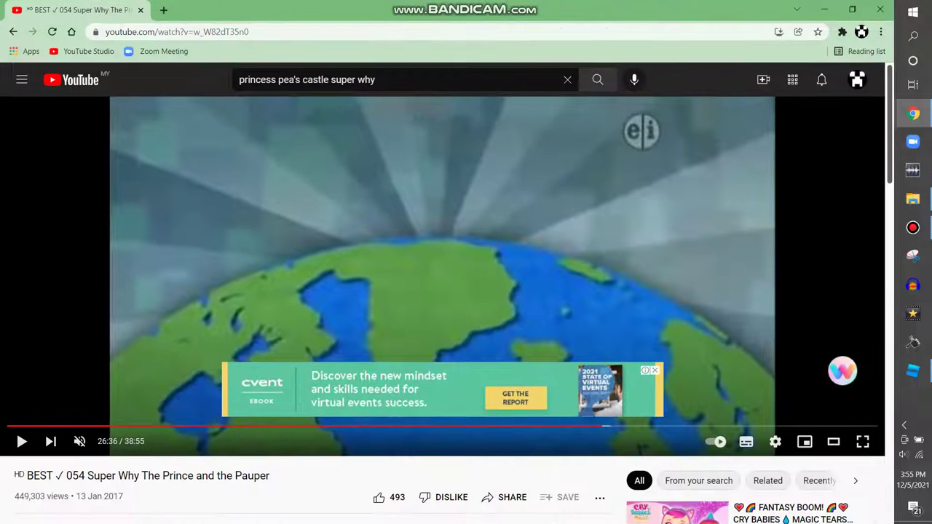
{"action": "left_click", "coordinate": [852, 9]}
{"action": "left_click", "coordinate": [824, 8]}
Step: Switch to Roblox Studio, reduce its window and place the narrowed video window side by side with it, hiding the file browser
{"action": "left_click", "coordinate": [914, 371]}
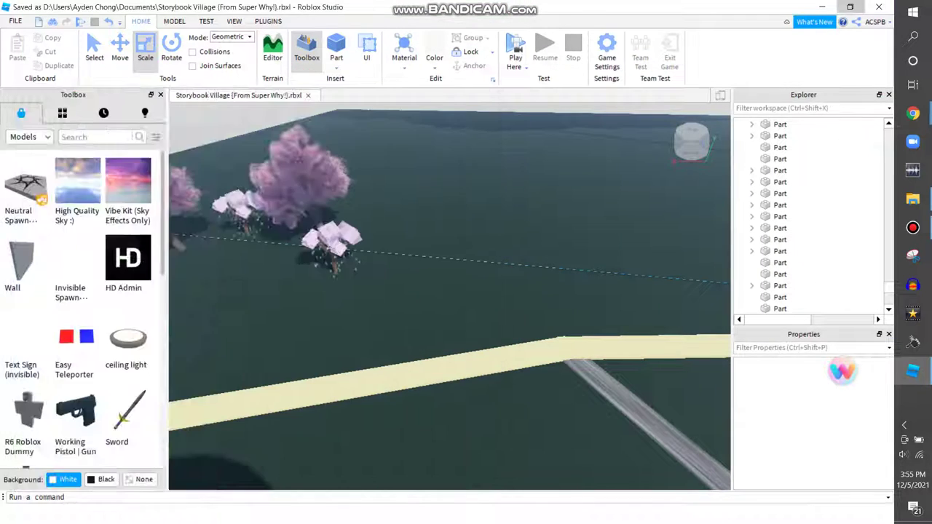
{"action": "left_click", "coordinate": [850, 6]}
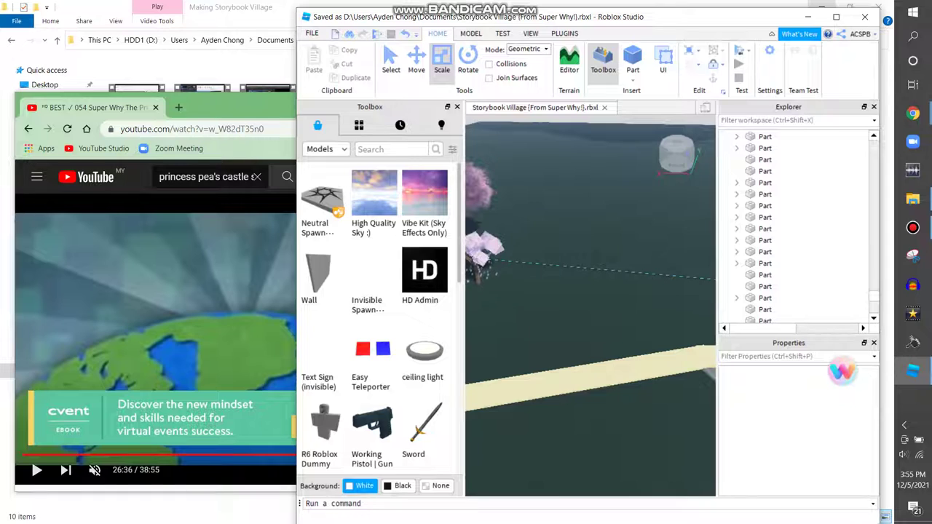
{"action": "left_click", "coordinate": [821, 8]}
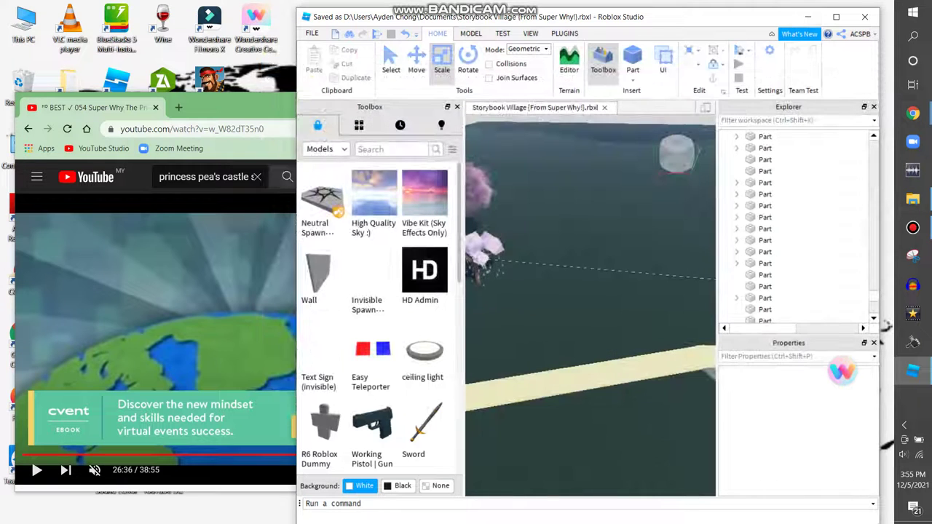
{"action": "left_click_drag", "start_coordinate": [218, 107], "coordinate": [206, 104]}
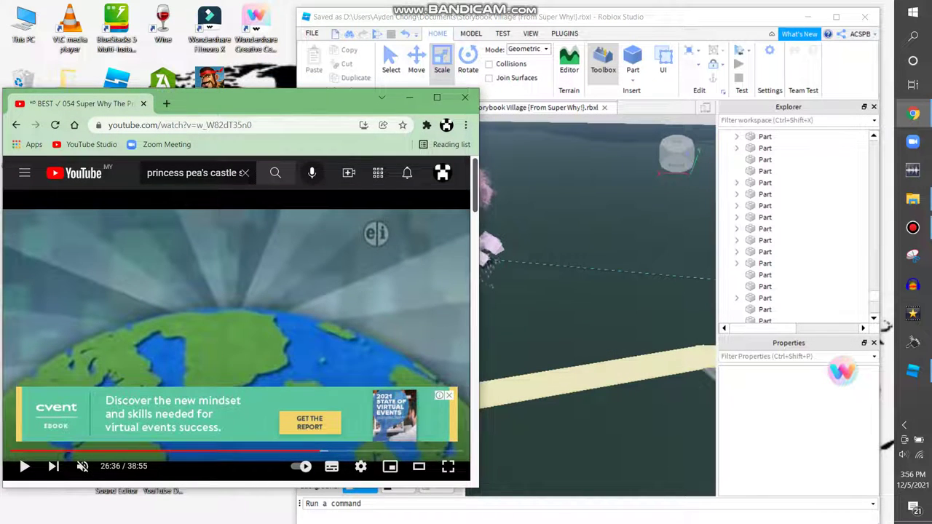
{"action": "left_click_drag", "start_coordinate": [479, 291], "coordinate": [298, 292]}
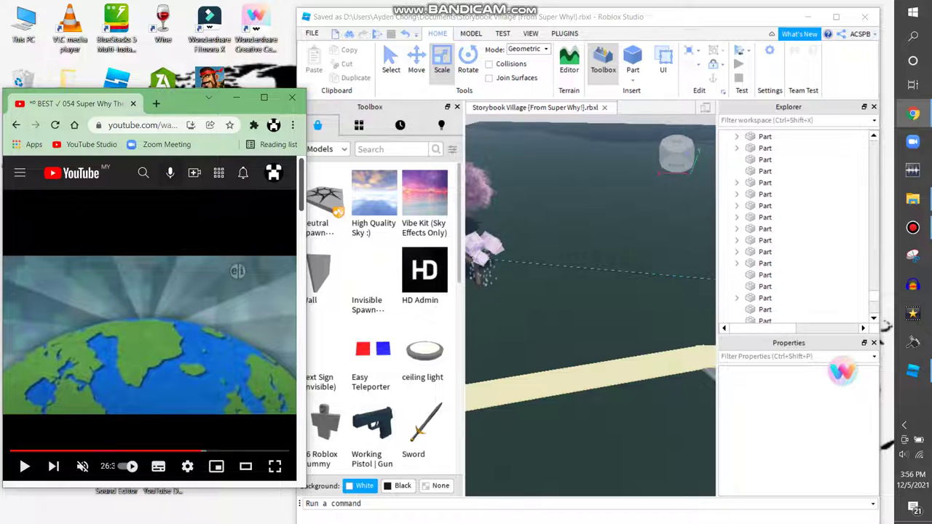
{"action": "left_click_drag", "start_coordinate": [583, 16], "coordinate": [592, 15]}
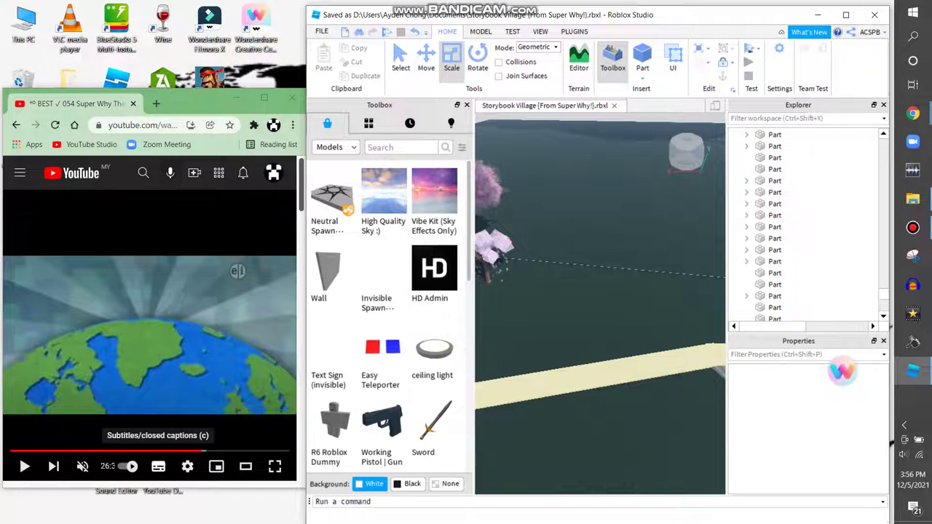
Step: Scan the Prince and the Pauper video for the castle at 25:03 and return to its start
{"action": "left_click_drag", "start_coordinate": [156, 452], "coordinate": [190, 452]}
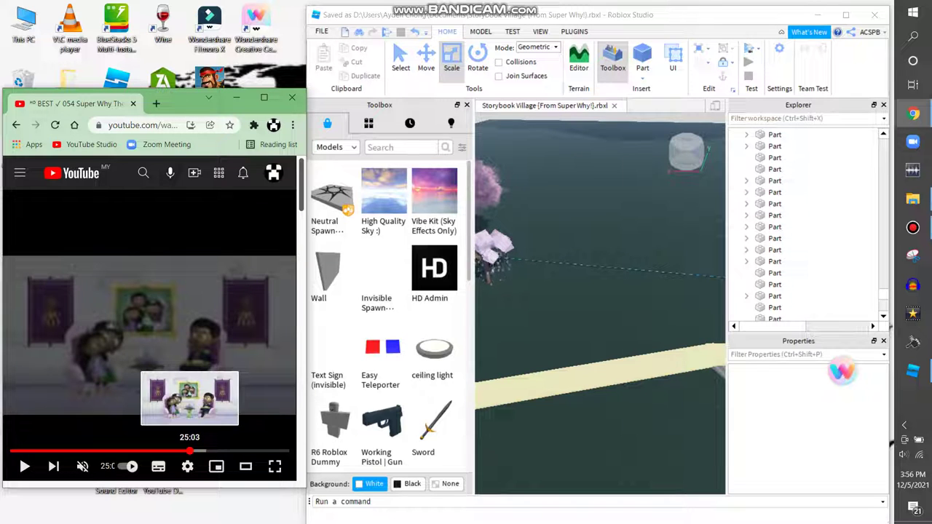
{"action": "left_click_drag", "start_coordinate": [190, 451], "coordinate": [11, 451]}
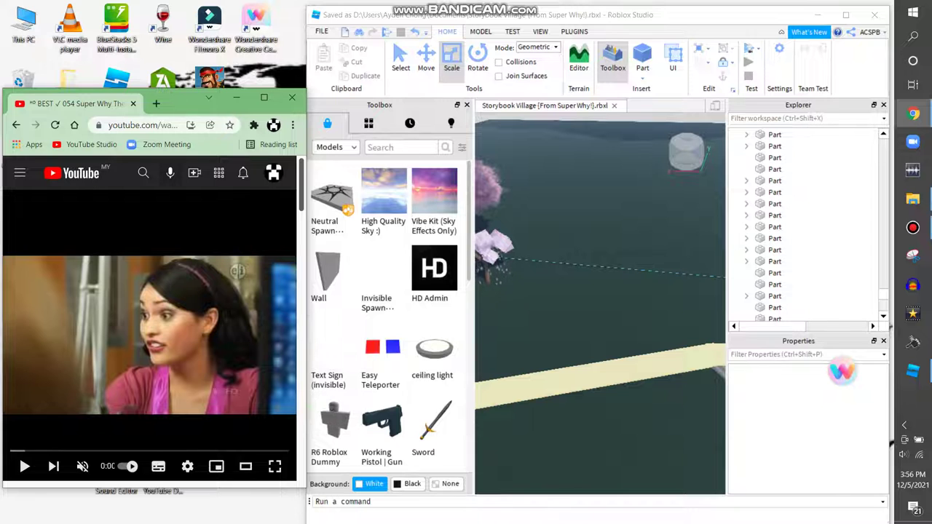
Step: Open YouTube in another browser tab and search for "super why explore storybook village"
{"action": "left_click", "coordinate": [156, 104]}
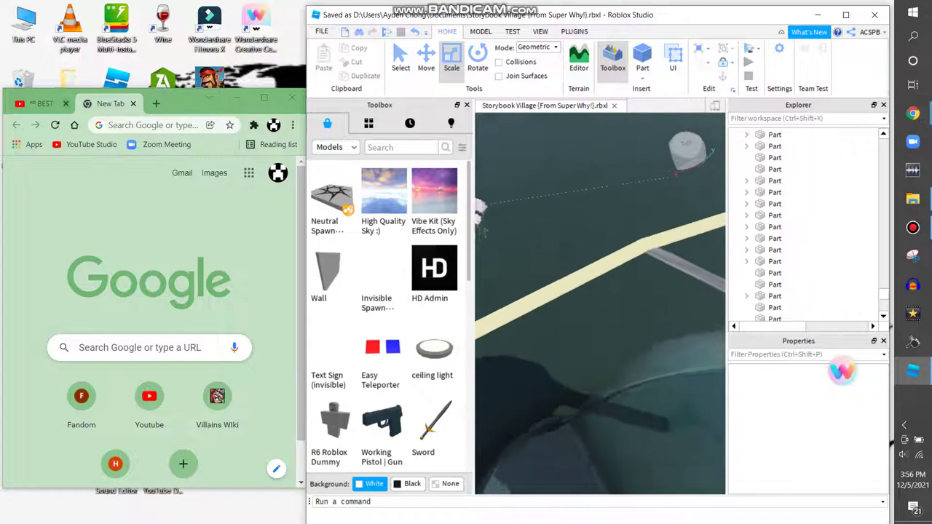
{"action": "key", "text": "ctrl+t"}
{"action": "type", "text": "youtube.com"}
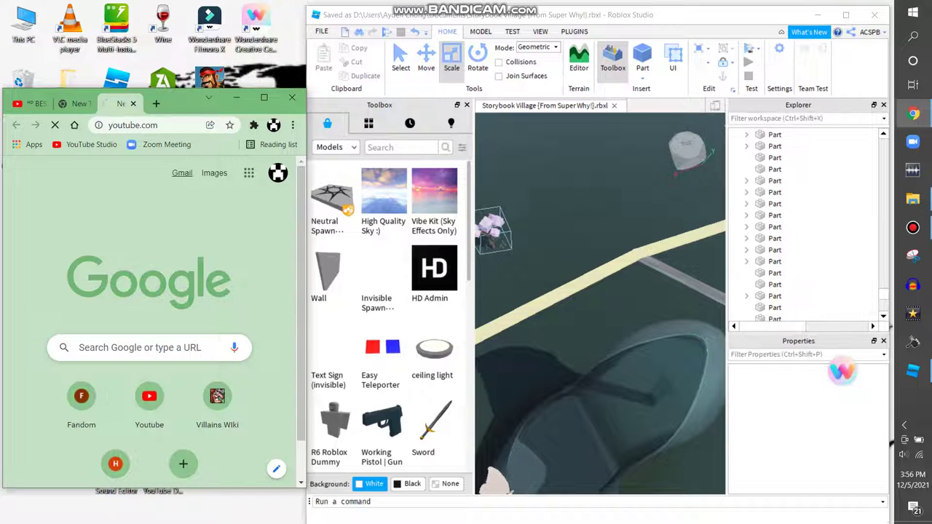
{"action": "key", "text": "Return"}
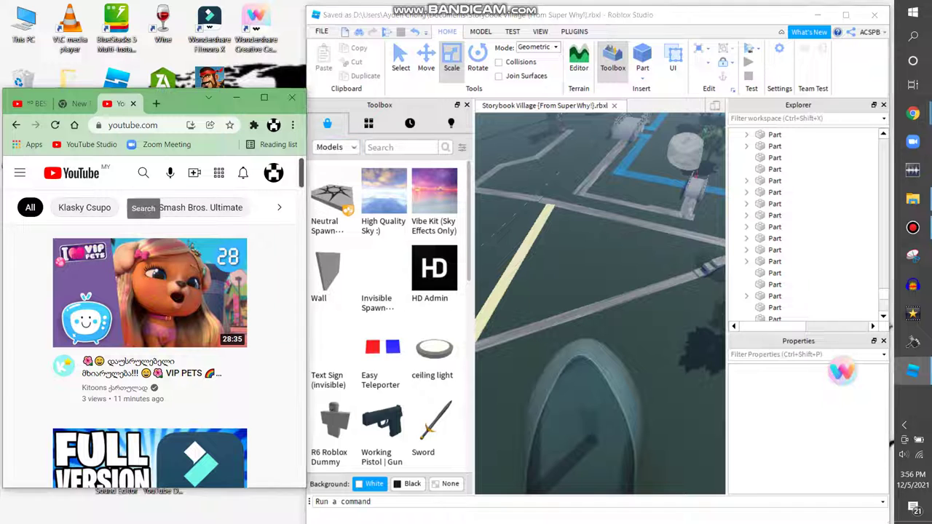
{"action": "left_click", "coordinate": [143, 173]}
{"action": "type", "text": "supe"}
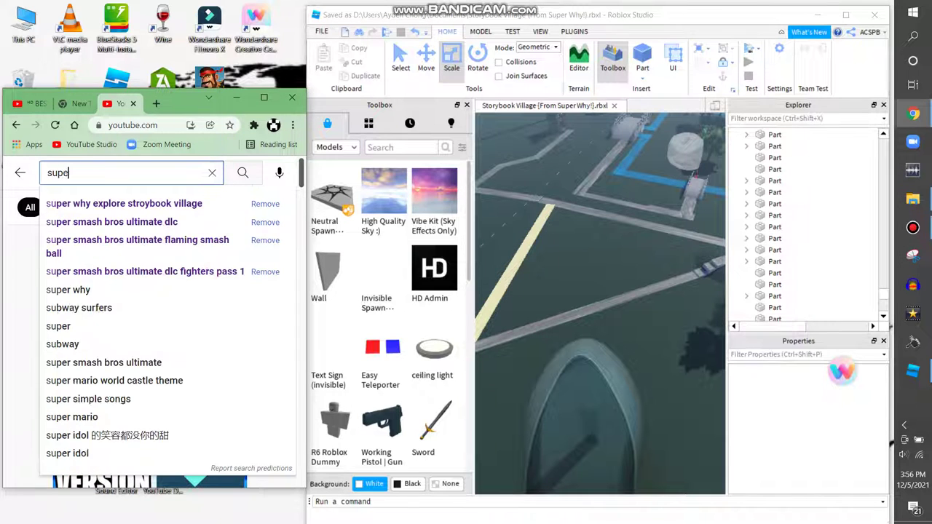
{"action": "type", "text": "r why explore"}
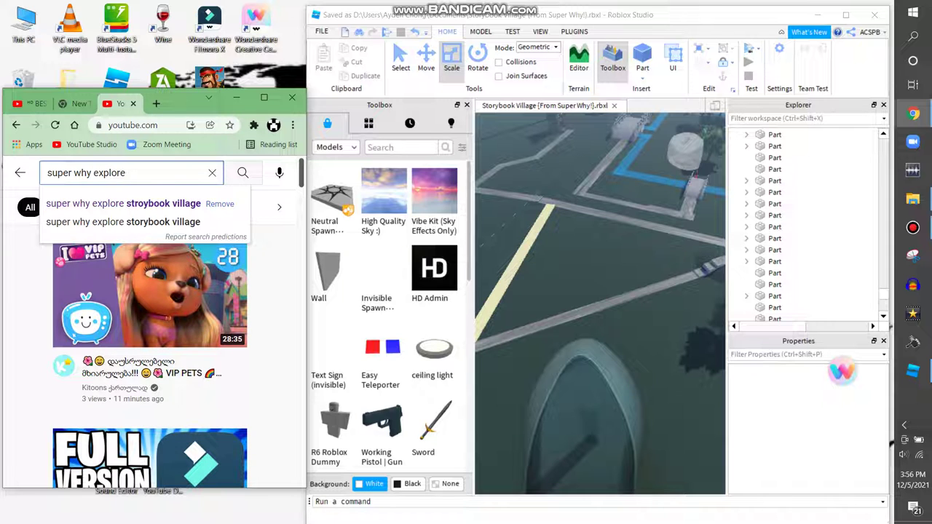
{"action": "left_click", "coordinate": [123, 222]}
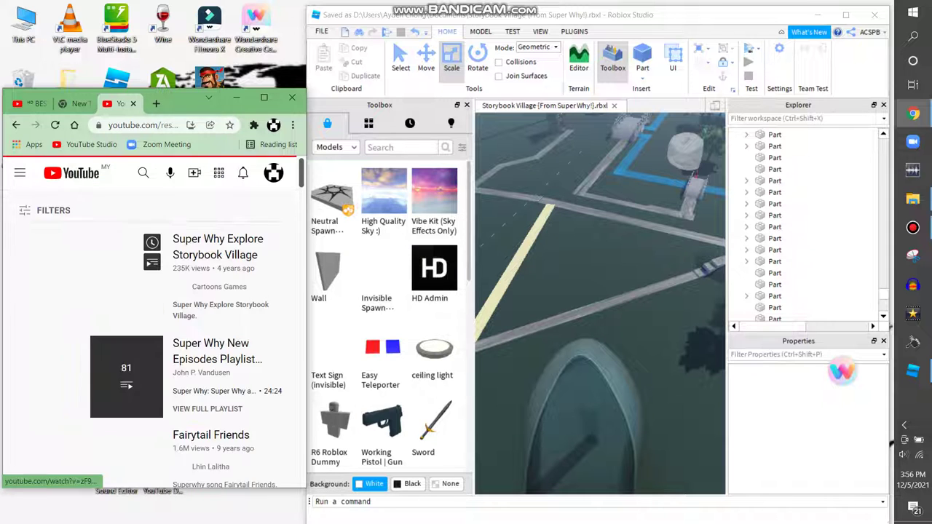
Step: Open the "Super Why Explore Storybook Village" video and pause it at 2:19 to compare its layout with the modelled village
{"action": "left_click", "coordinate": [87, 270]}
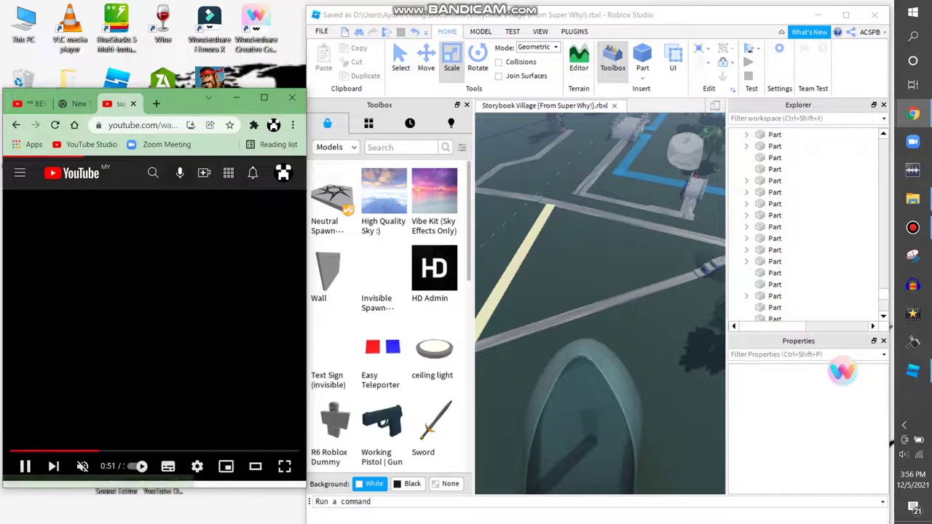
{"action": "left_click_drag", "start_coordinate": [98, 452], "coordinate": [245, 452]}
{"action": "right_click_drag", "start_coordinate": [600, 303], "coordinate": [568, 305]}
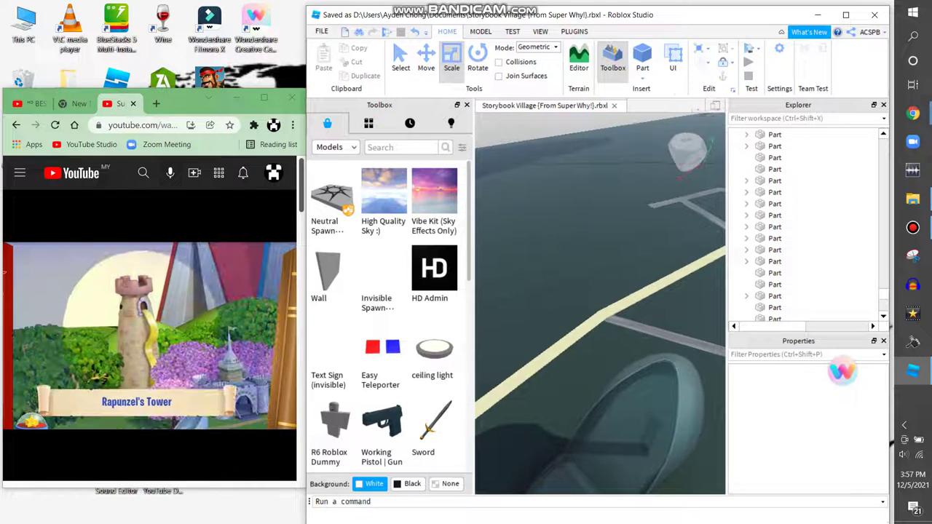
{"action": "left_click", "coordinate": [204, 277]}
{"action": "right_click_drag", "start_coordinate": [600, 303], "coordinate": [576, 292]}
{"action": "key", "text": "s"}
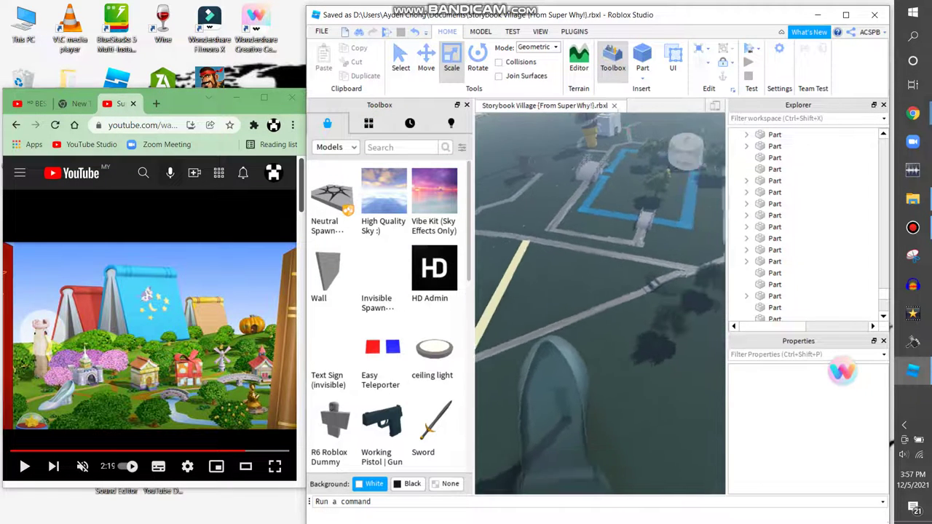
Step: Insert a block part and place it on the ground beside the cream path
{"action": "key", "text": "w"}
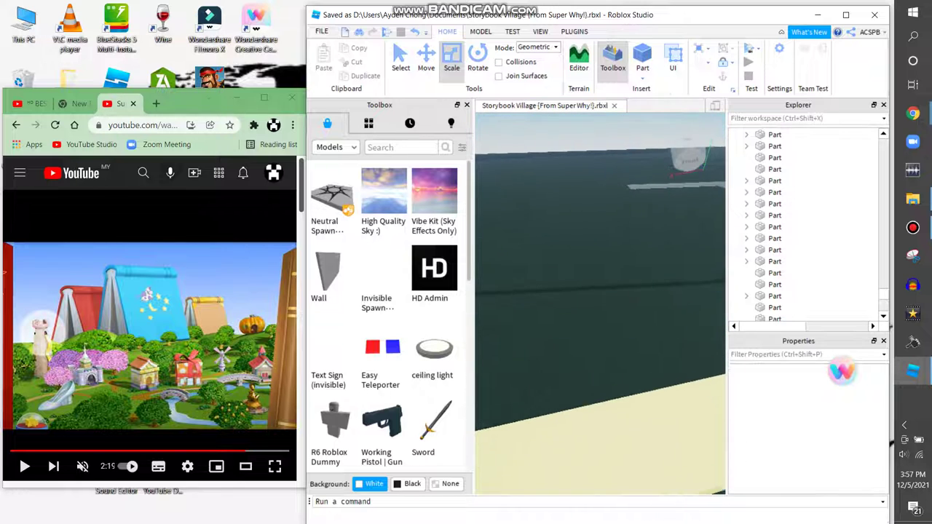
{"action": "left_click", "coordinate": [643, 58]}
{"action": "left_click_drag", "start_coordinate": [598, 300], "coordinate": [572, 386]}
{"action": "left_click", "coordinate": [642, 76]}
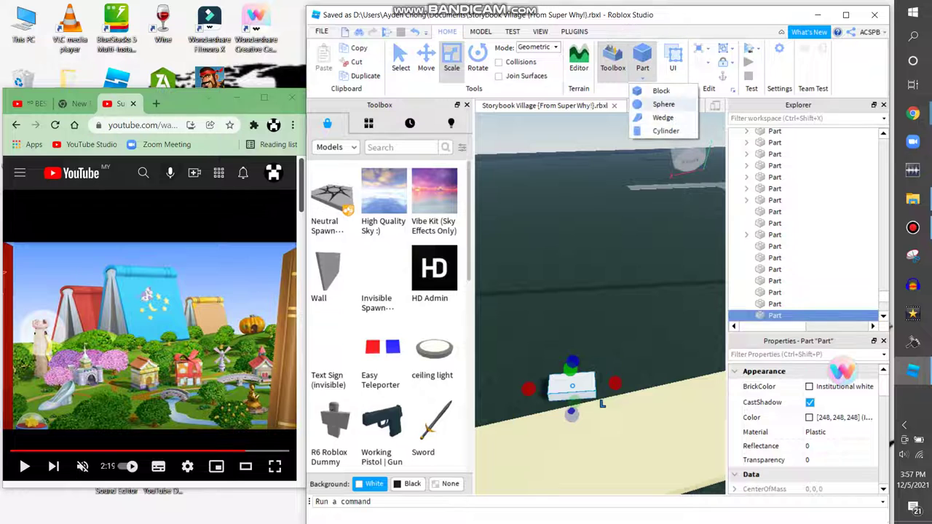
{"action": "left_click", "coordinate": [481, 31]}
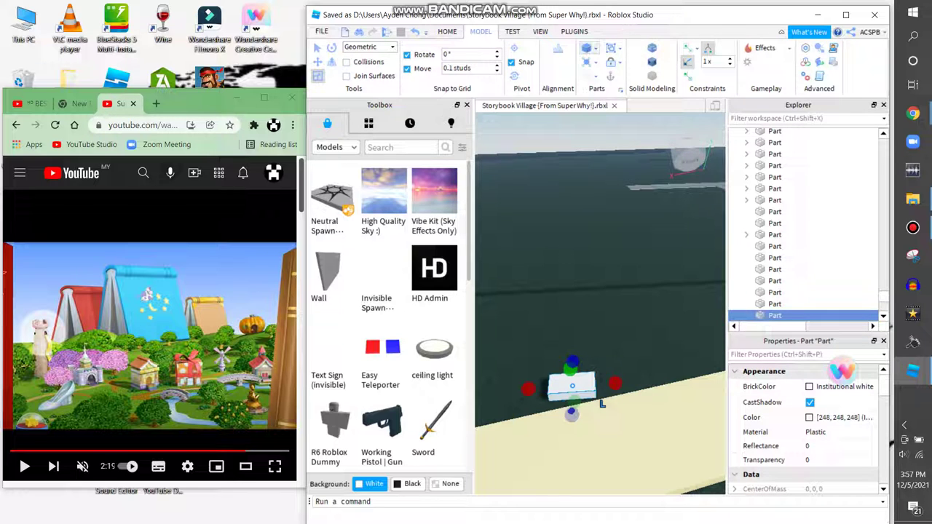
{"action": "left_click", "coordinate": [587, 48]}
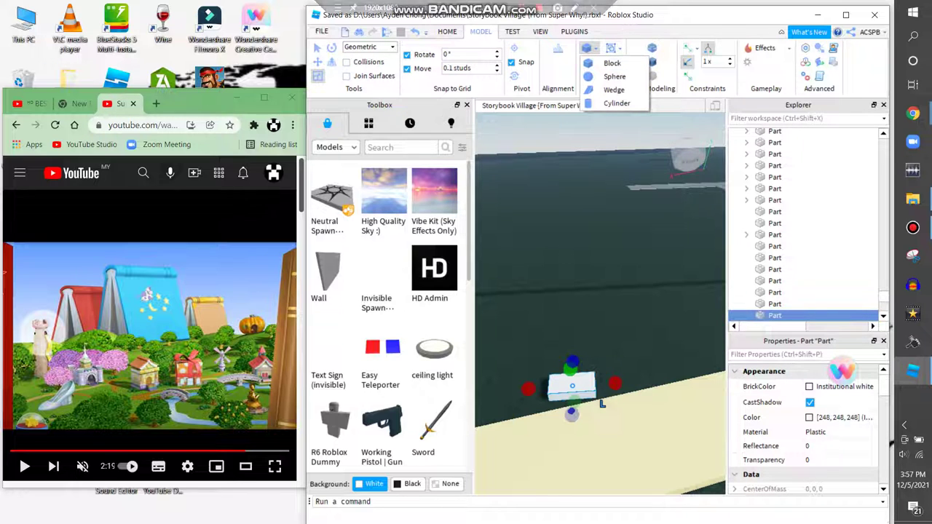
{"action": "left_click", "coordinate": [602, 405]}
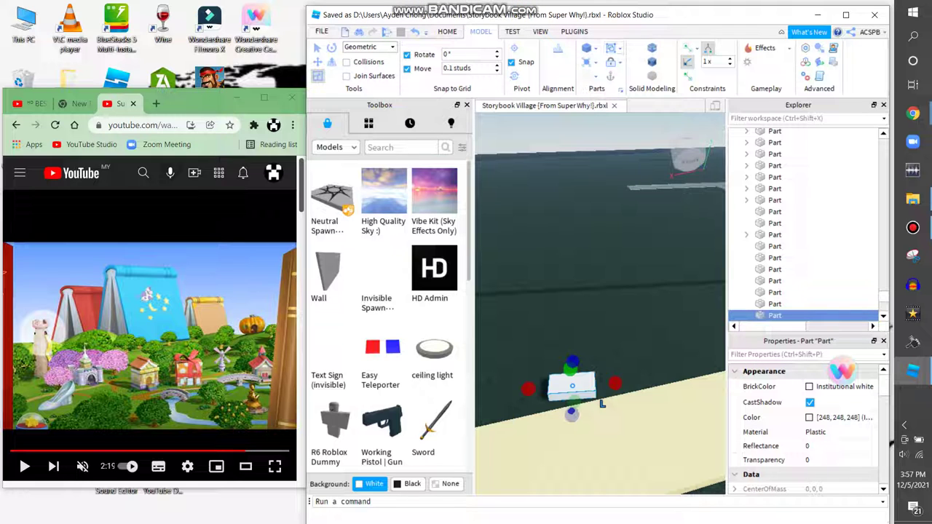
Step: Give the new block the Slate material and the Dark indigo colour
{"action": "left_click", "coordinate": [589, 61]}
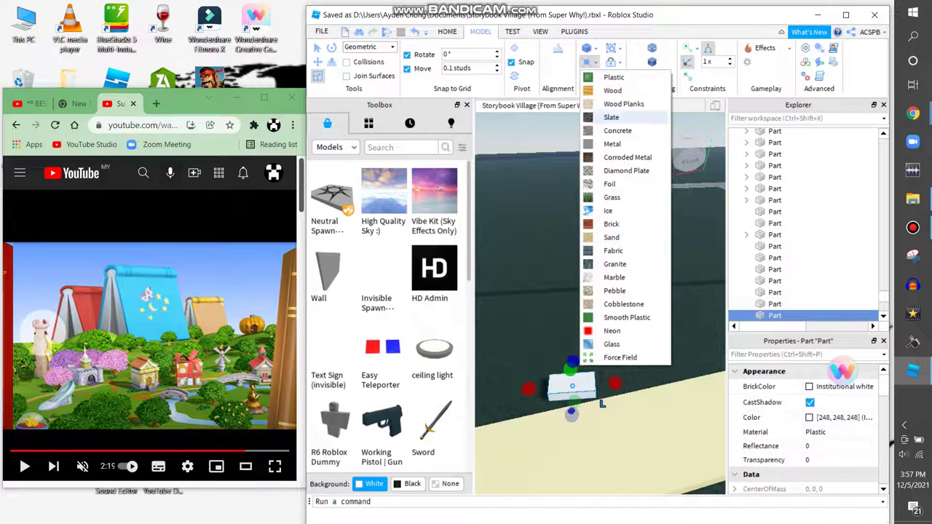
{"action": "left_click", "coordinate": [620, 117]}
{"action": "left_click", "coordinate": [588, 76]}
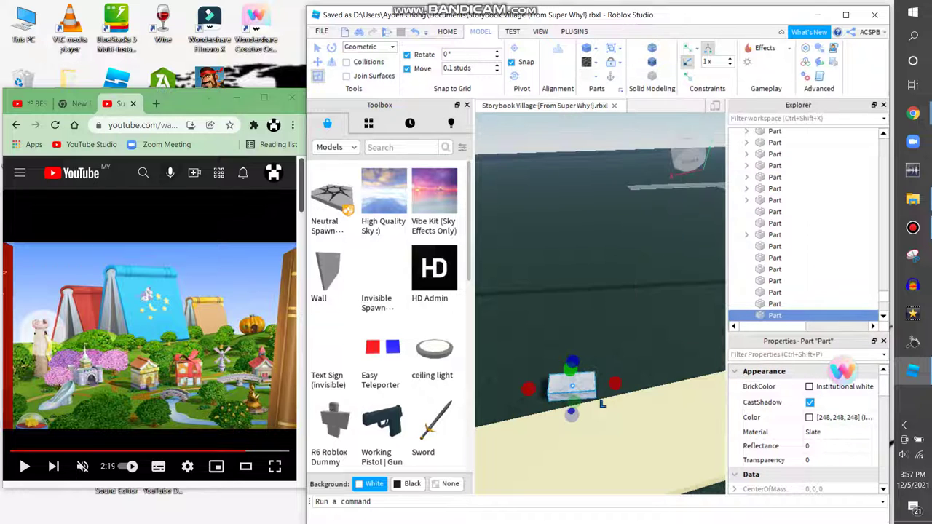
{"action": "left_click_drag", "start_coordinate": [573, 386], "coordinate": [579, 385]}
{"action": "left_click", "coordinate": [589, 76]}
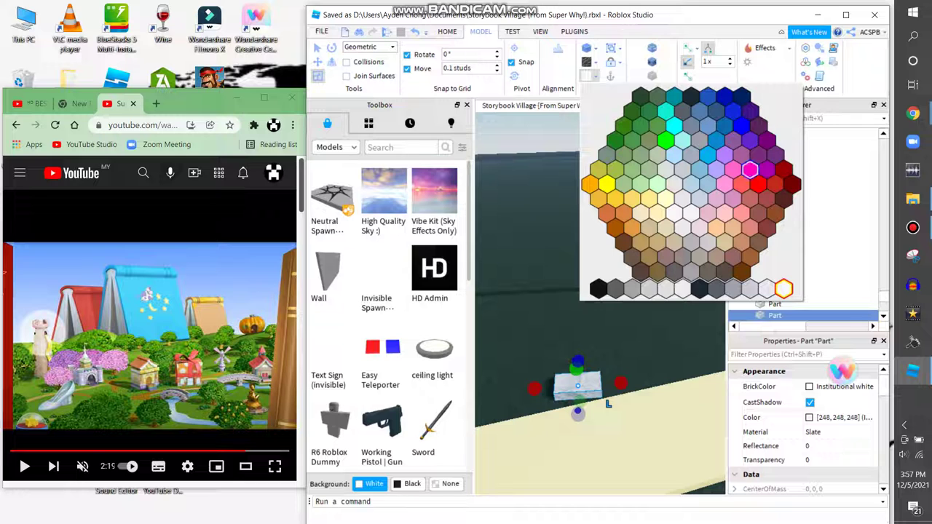
{"action": "left_click", "coordinate": [751, 110]}
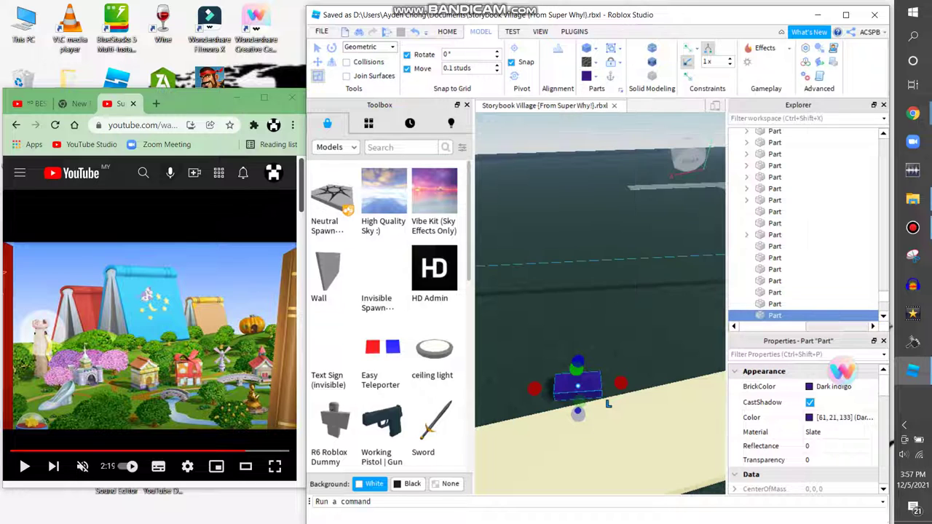
Step: Rotate the indigo block slightly so its long edge lines up with the cream path
{"action": "scroll", "coordinate": [609, 405], "scroll_direction": "down", "scroll_amount": 2}
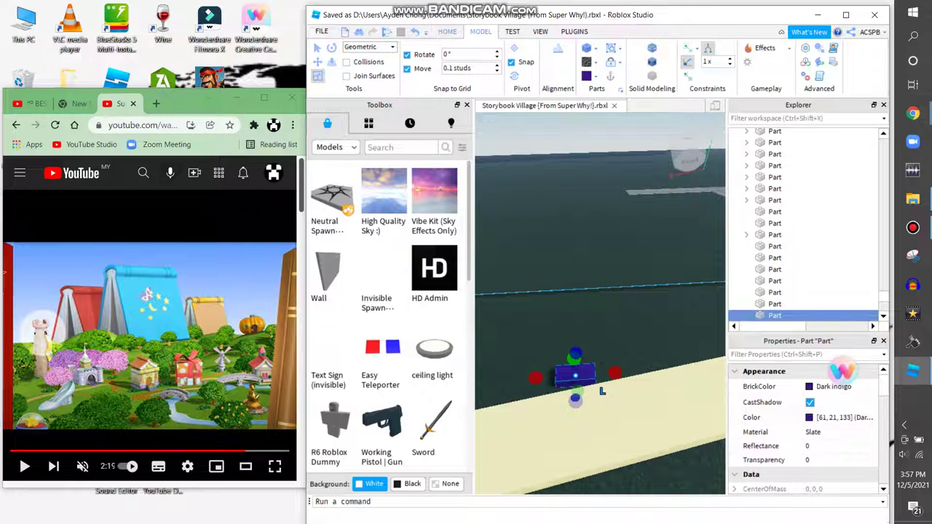
{"action": "key", "text": "ctrl+4"}
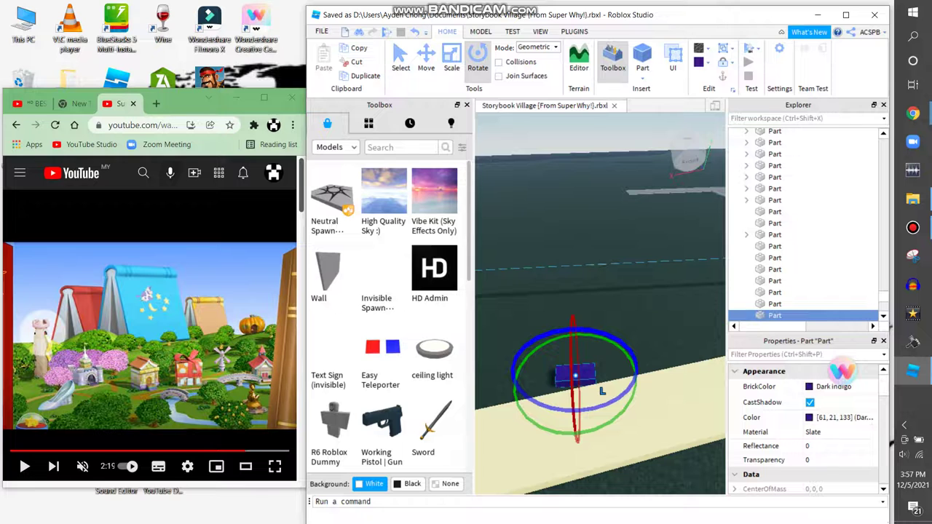
{"action": "left_click_drag", "start_coordinate": [593, 337], "coordinate": [594, 334]}
{"action": "key", "text": "ctrl+3"}
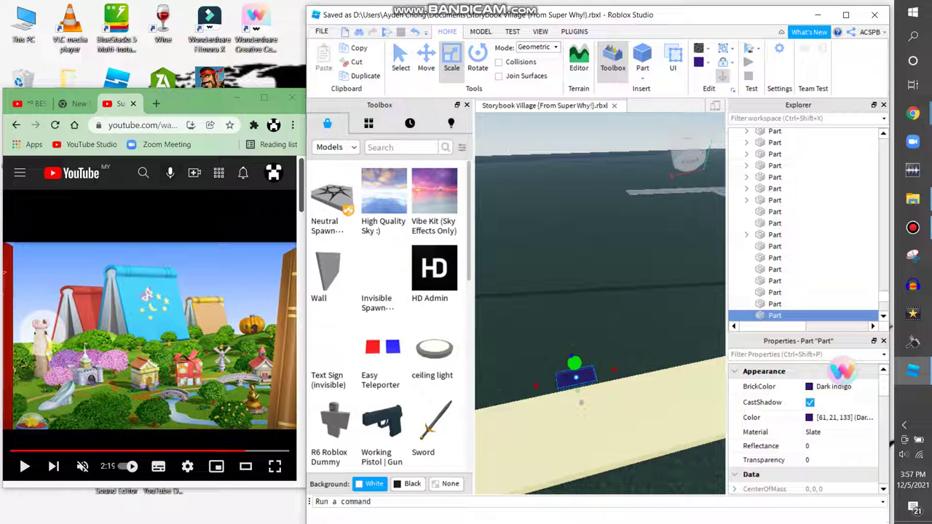
Step: Scale the indigo block into a flat, long slab running out from the edge of the cream path
{"action": "scroll", "coordinate": [606, 372], "scroll_direction": "up", "scroll_amount": 2}
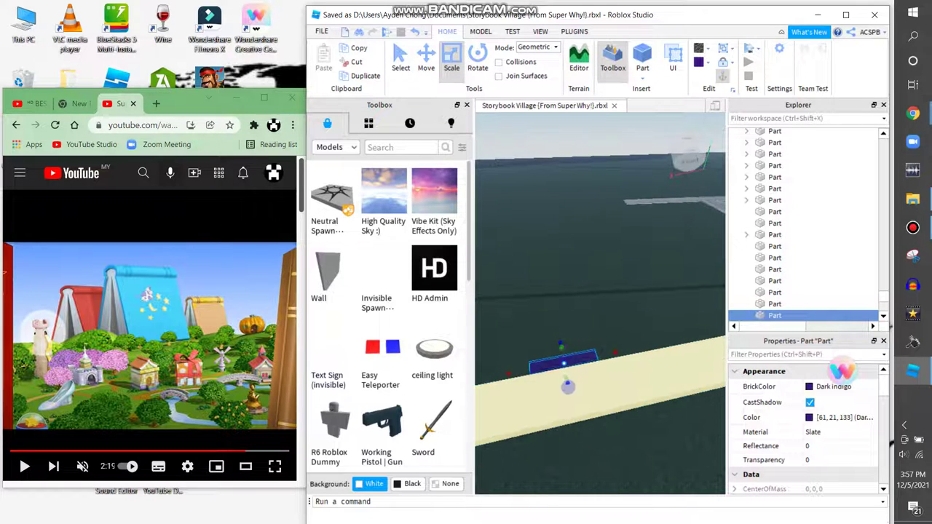
{"action": "right_click_drag", "start_coordinate": [606, 371], "coordinate": [689, 355]}
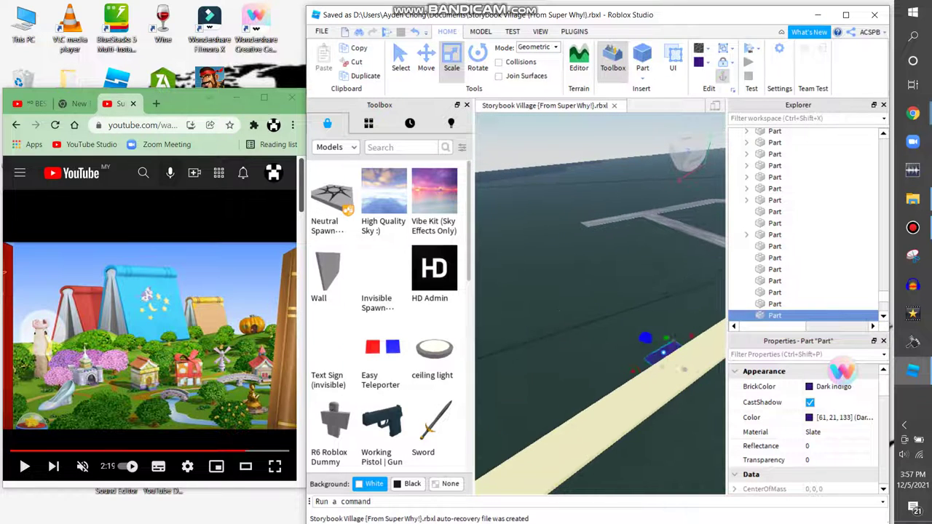
{"action": "scroll", "coordinate": [689, 355], "scroll_direction": "up", "scroll_amount": 2}
{"action": "left_click_drag", "start_coordinate": [676, 362], "coordinate": [721, 400]}
{"action": "right_click_drag", "start_coordinate": [711, 386], "coordinate": [663, 383]}
Step: Duplicate the indigo slab and place the copy at the far end of the original at a slight angle
{"action": "left_click", "coordinate": [481, 31]}
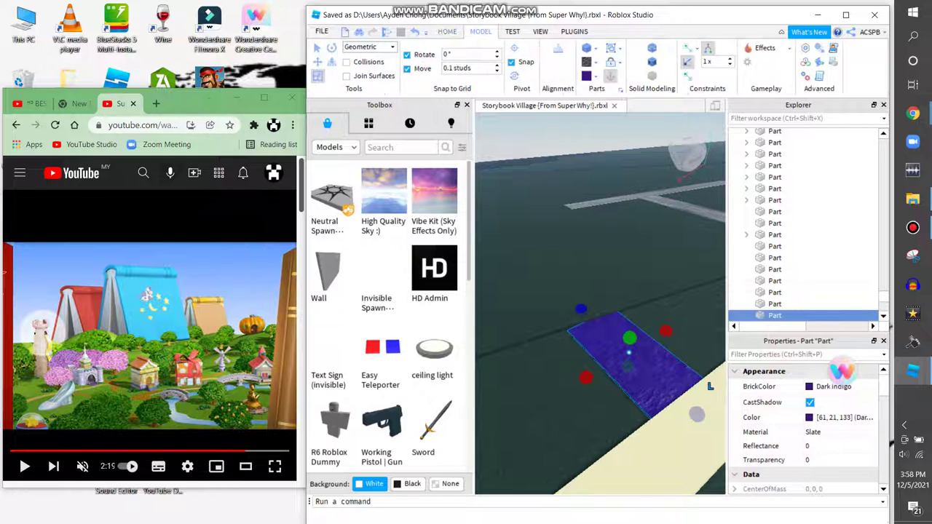
{"action": "left_click", "coordinate": [448, 32]}
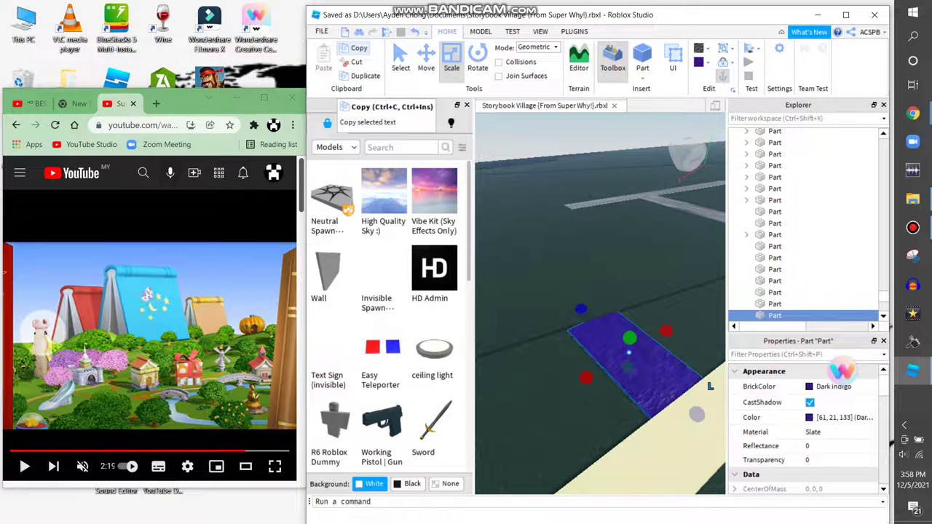
{"action": "left_click", "coordinate": [357, 48]}
{"action": "key", "text": "ctrl+v"}
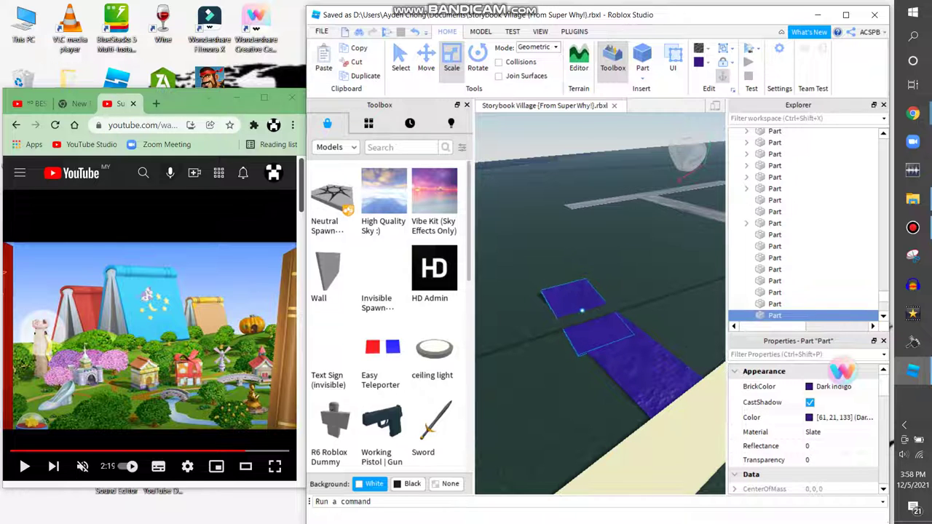
Step: Close the gap between the two indigo slabs so they form one continuous bending path
{"action": "scroll", "coordinate": [584, 304], "scroll_direction": "up", "scroll_amount": 5}
{"action": "scroll", "coordinate": [589, 288], "scroll_direction": "up", "scroll_amount": 2}
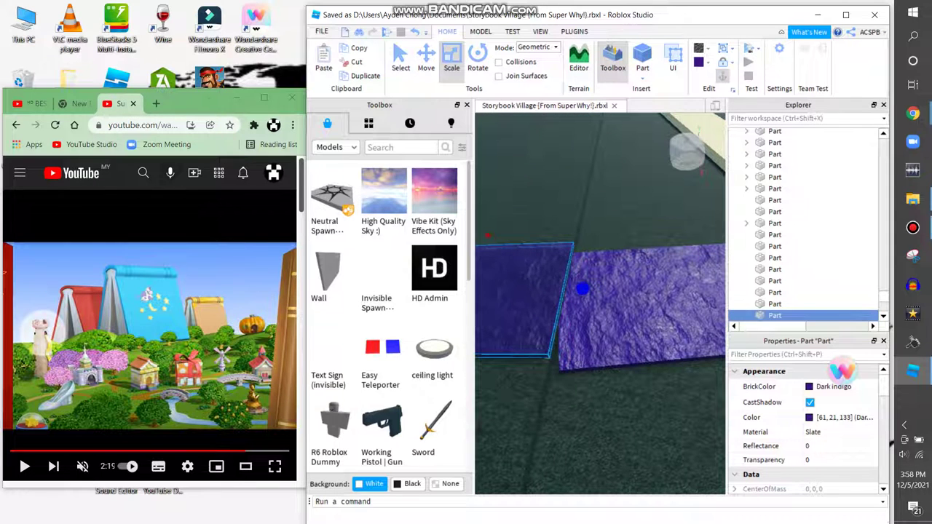
{"action": "right_click_drag", "start_coordinate": [583, 289], "coordinate": [601, 334]}
{"action": "right_click_drag", "start_coordinate": [598, 306], "coordinate": [626, 306]}
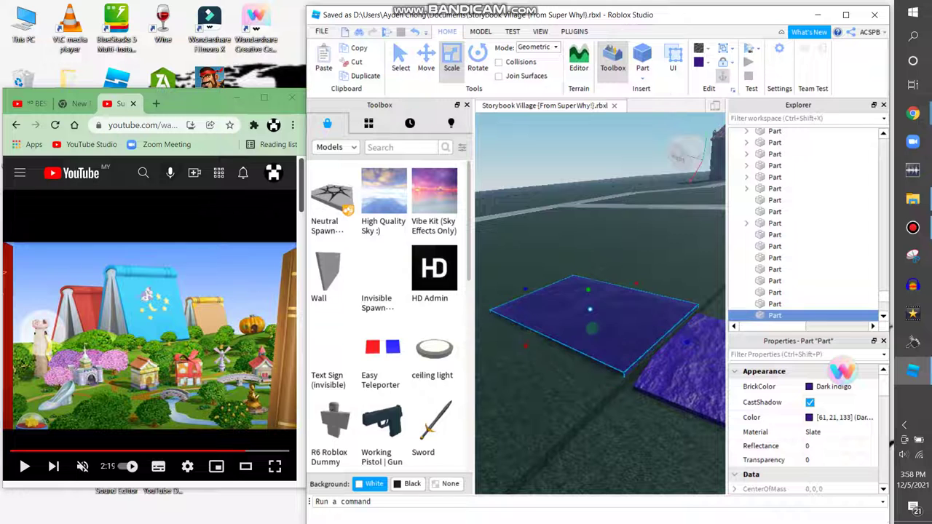
{"action": "left_click", "coordinate": [677, 379]}
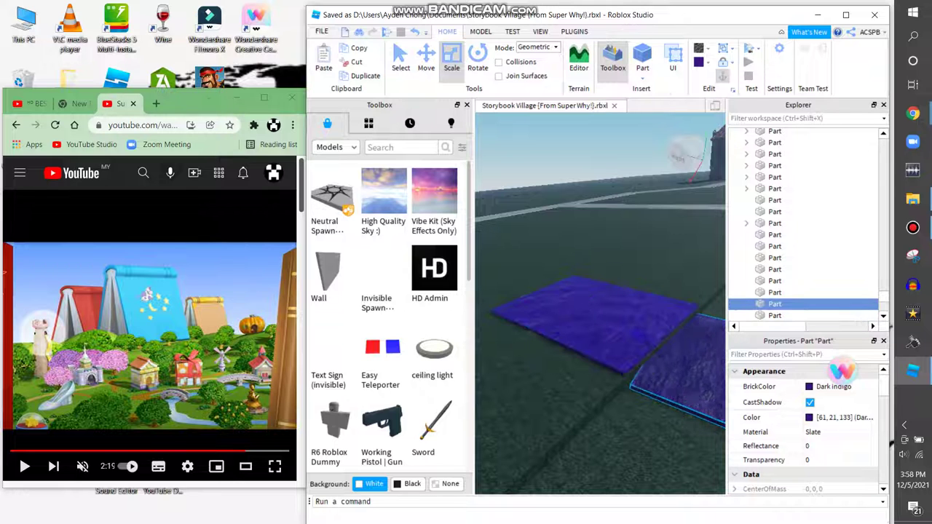
{"action": "right_click_drag", "start_coordinate": [600, 306], "coordinate": [666, 368]}
{"action": "left_click", "coordinate": [670, 313]}
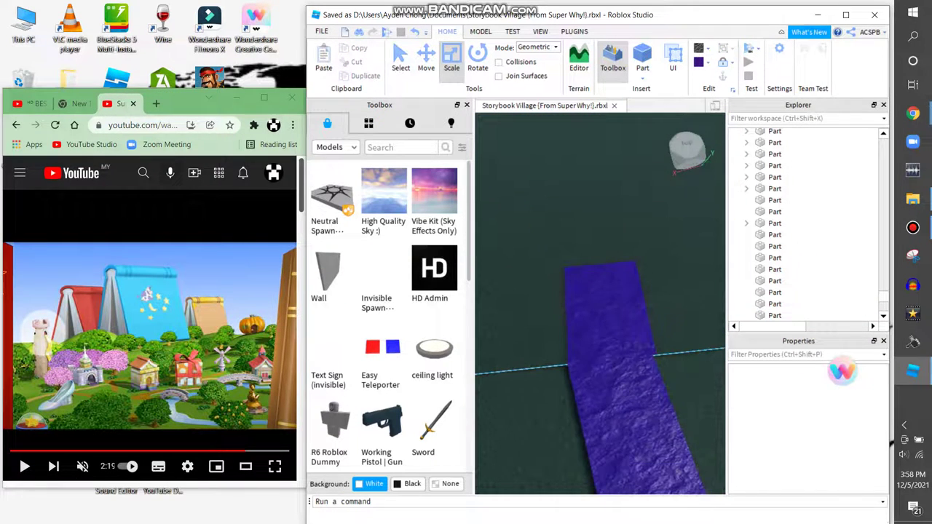
Step: Search the toolbox meshes for "column" and insert the wide round column near the end of the indigo path
{"action": "left_click", "coordinate": [335, 147]}
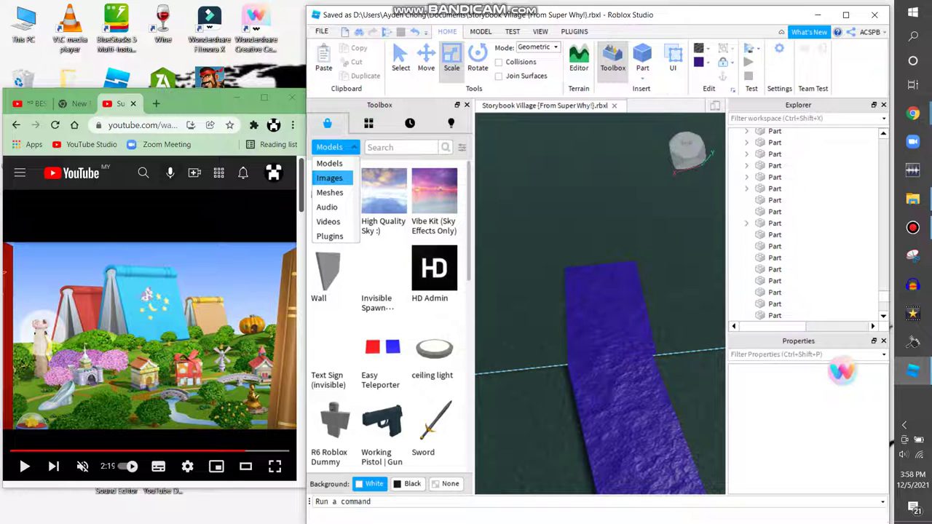
{"action": "key", "text": "Escape"}
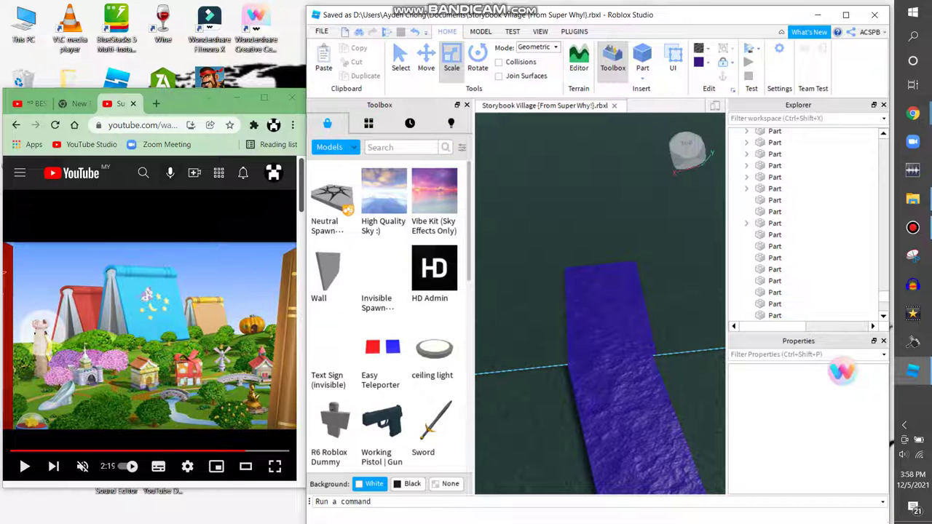
{"action": "left_click", "coordinate": [338, 147]}
{"action": "left_click", "coordinate": [329, 192]}
{"action": "type", "text": "c"}
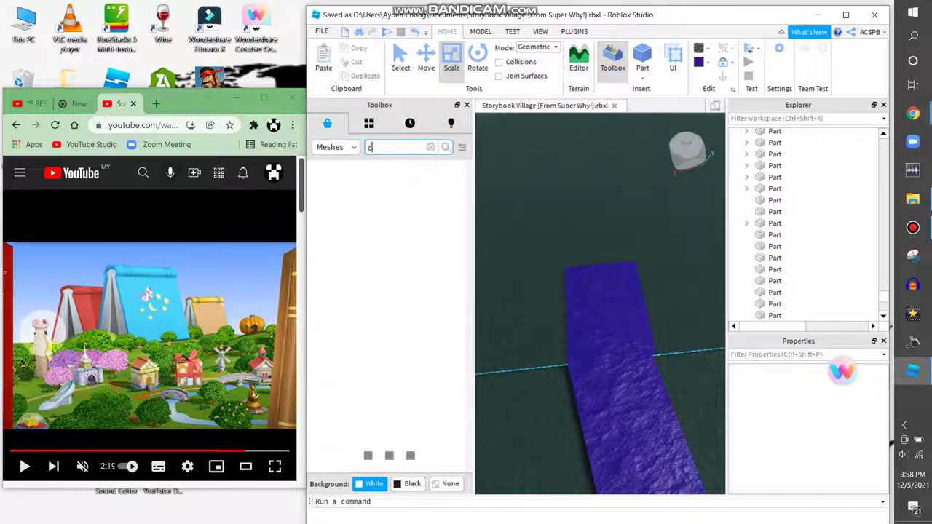
{"action": "type", "text": "olumn"}
{"action": "key", "text": "Return"}
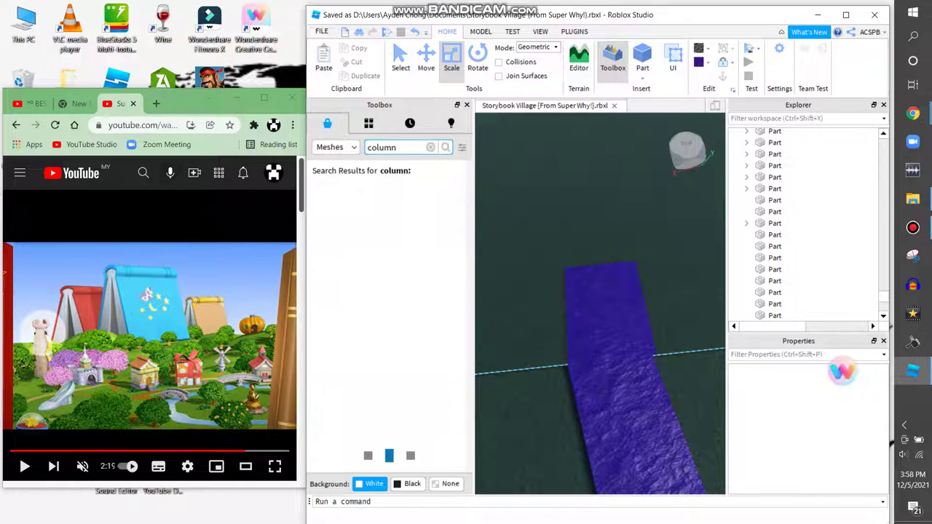
{"action": "key", "text": "a"}
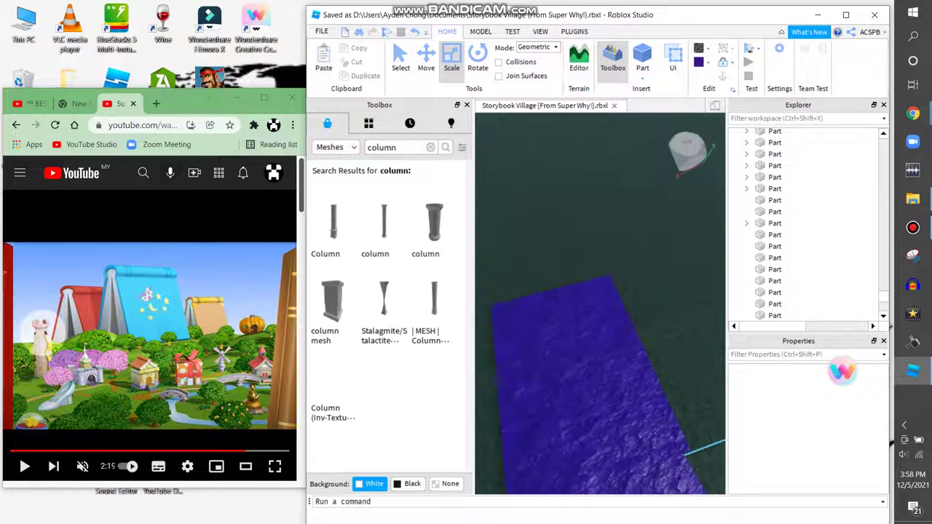
{"action": "left_click", "coordinate": [435, 223]}
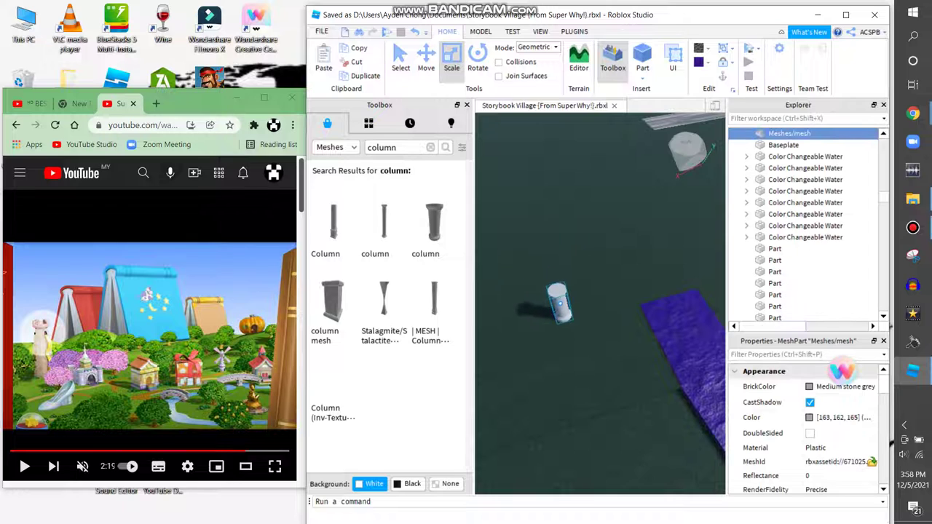
Step: Set the column mesh's size to 6, 12, 6
{"action": "scroll", "coordinate": [809, 429], "scroll_direction": "down", "scroll_amount": 5}
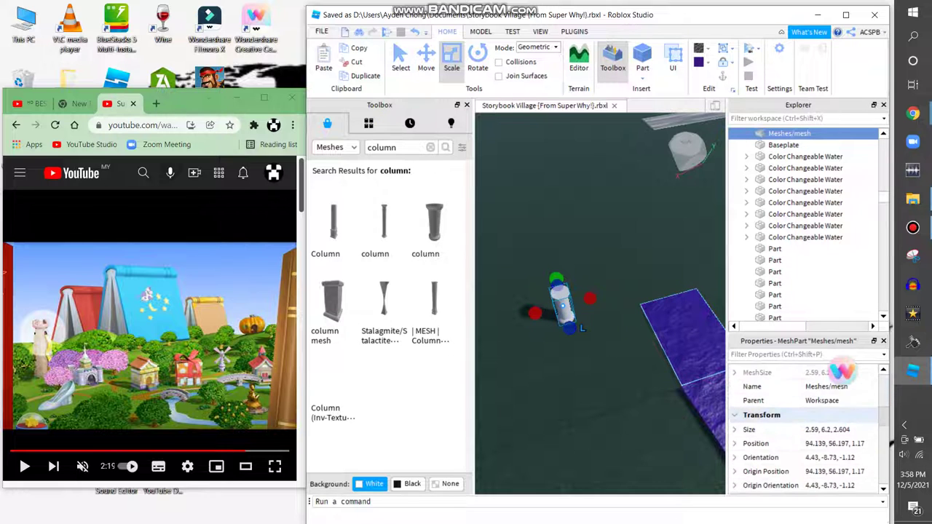
{"action": "left_click", "coordinate": [827, 409]}
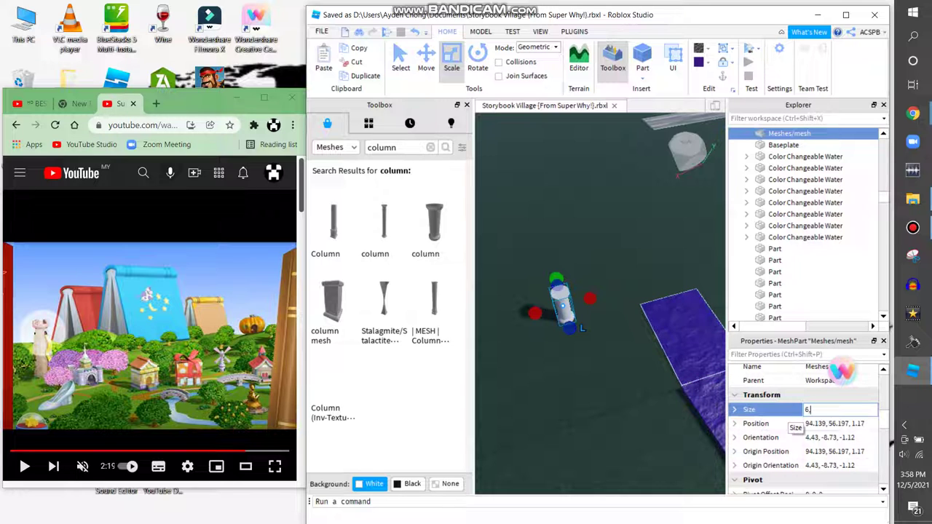
{"action": "key", "text": "Tab"}
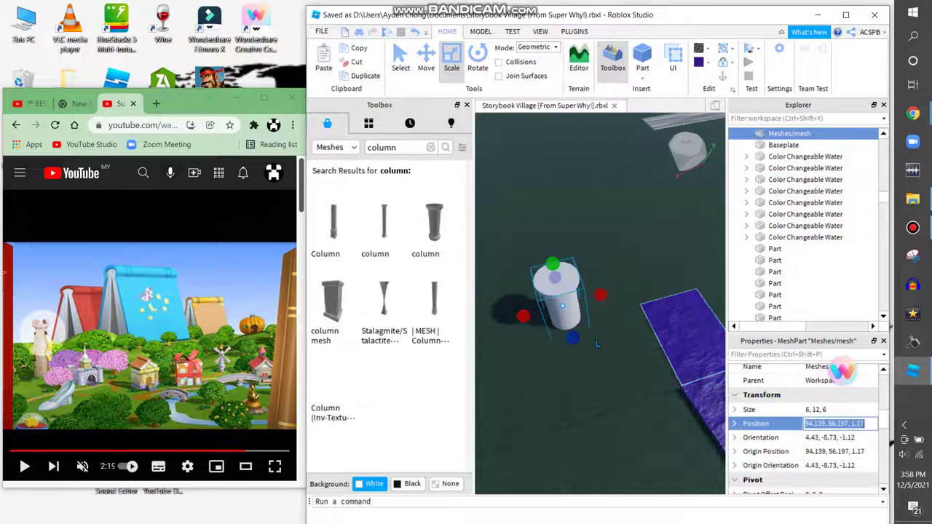
Step: Move the column to one side of the indigo path's end and place a copy on the opposite side
{"action": "left_click_drag", "start_coordinate": [562, 299], "coordinate": [579, 280]}
{"action": "key", "text": "ctrl+2"}
{"action": "key", "text": "d"}
{"action": "left_click", "coordinate": [481, 31]}
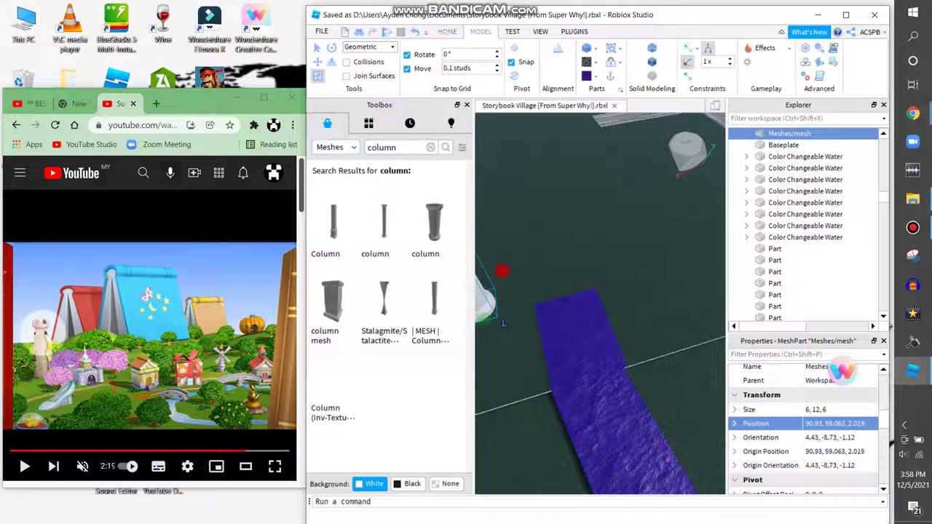
{"action": "left_click", "coordinate": [447, 31]}
{"action": "key", "text": "ctrl+v"}
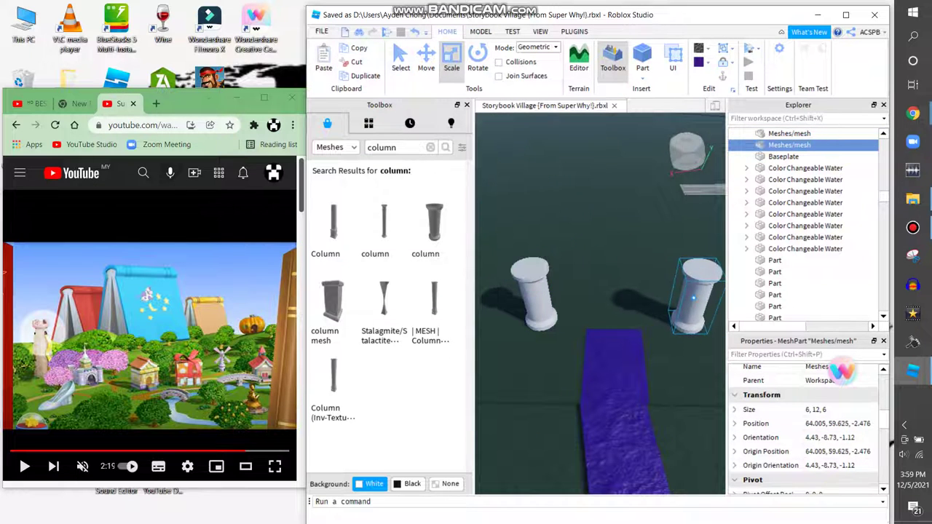
Step: Adjust the copied column's position so it faces the other column across the indigo path's end
{"action": "left_click", "coordinate": [534, 291], "text": "ctrl"}
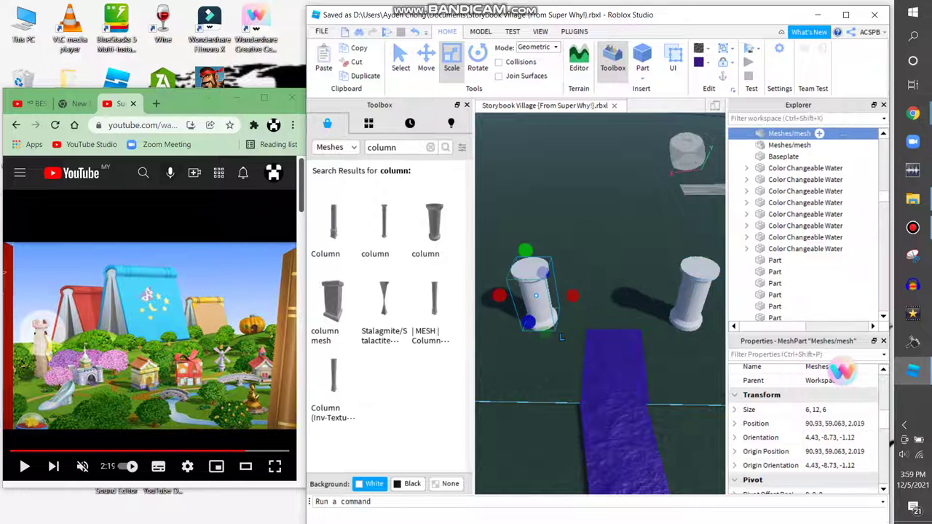
{"action": "right_click_drag", "start_coordinate": [600, 298], "coordinate": [515, 304]}
{"action": "right_click", "coordinate": [571, 187]}
{"action": "left_click", "coordinate": [819, 145]}
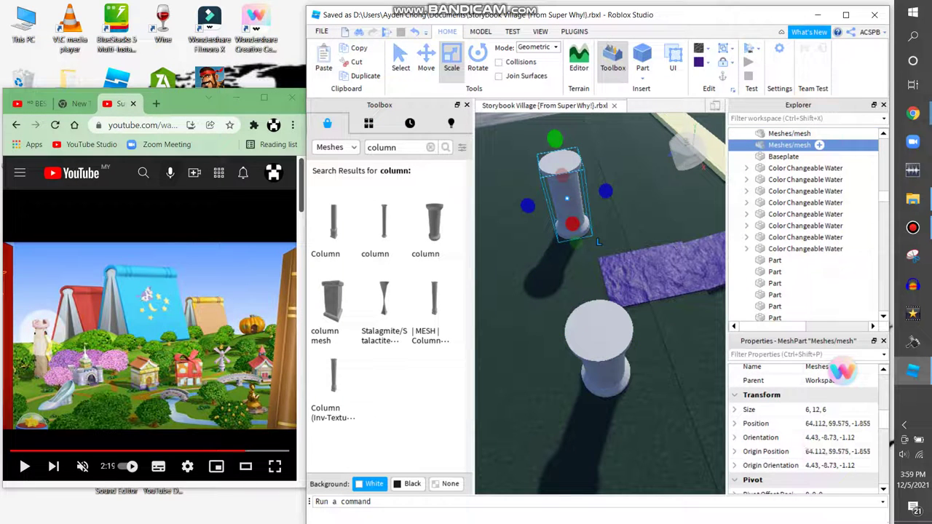
{"action": "right_click", "coordinate": [802, 145]}
{"action": "left_click", "coordinate": [813, 223]}
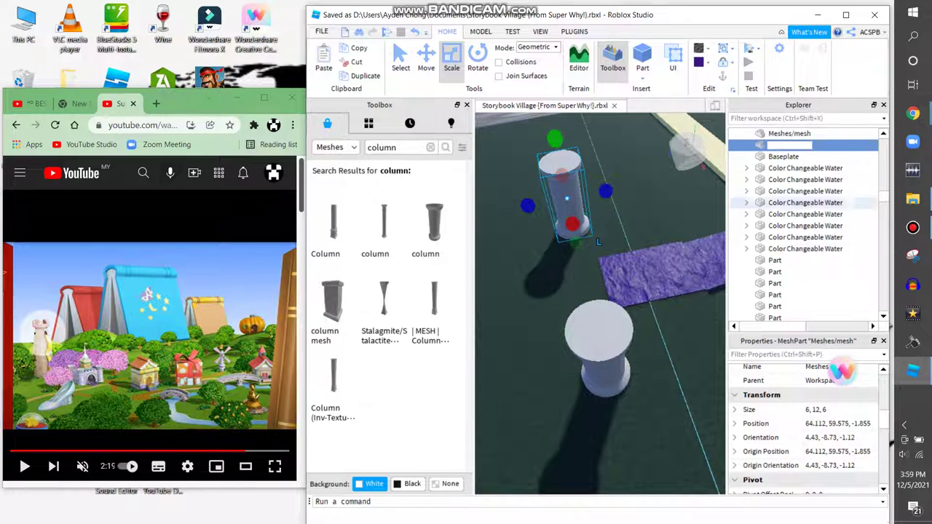
{"action": "key", "text": "Escape"}
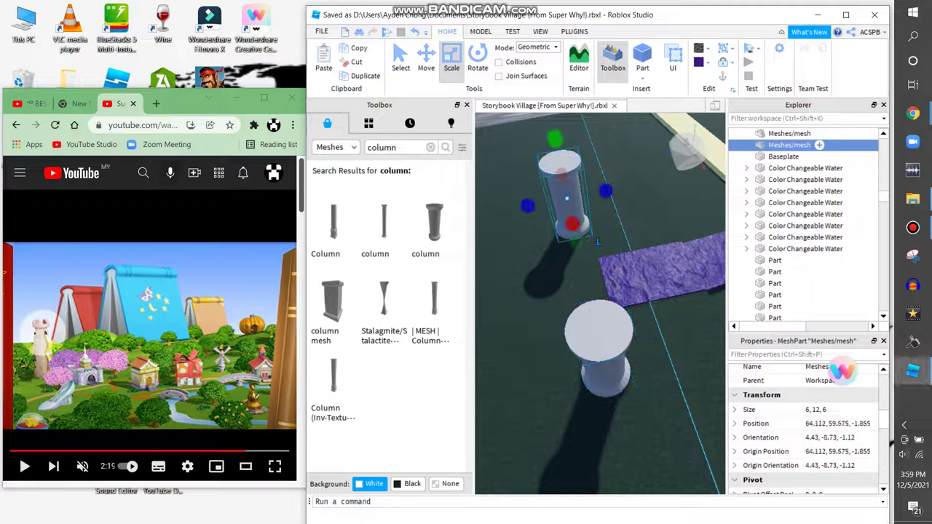
Step: Replace the copied column with a new duplicate of the remaining column, placed on the opposite side of the indigo path's end
{"action": "right_click", "coordinate": [758, 146]}
{"action": "left_click", "coordinate": [789, 209]}
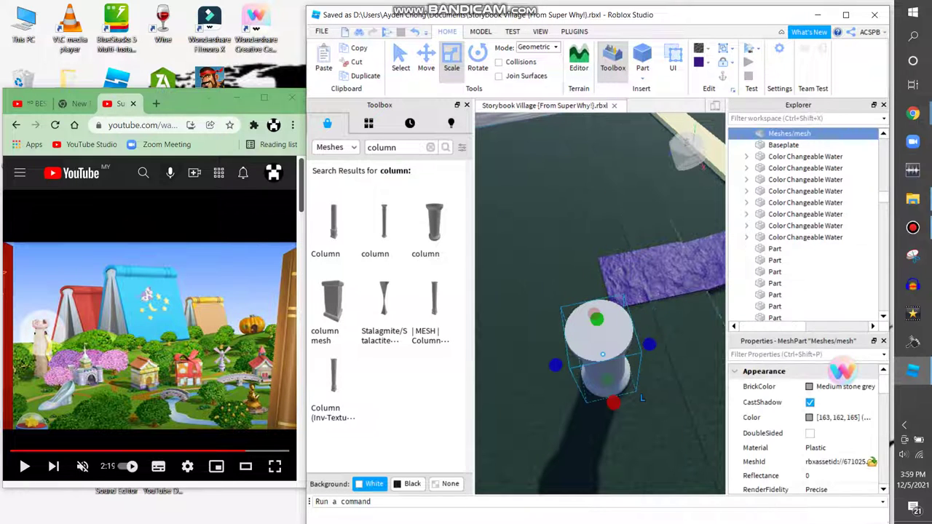
{"action": "left_click", "coordinate": [366, 75]}
{"action": "left_click", "coordinate": [426, 59]}
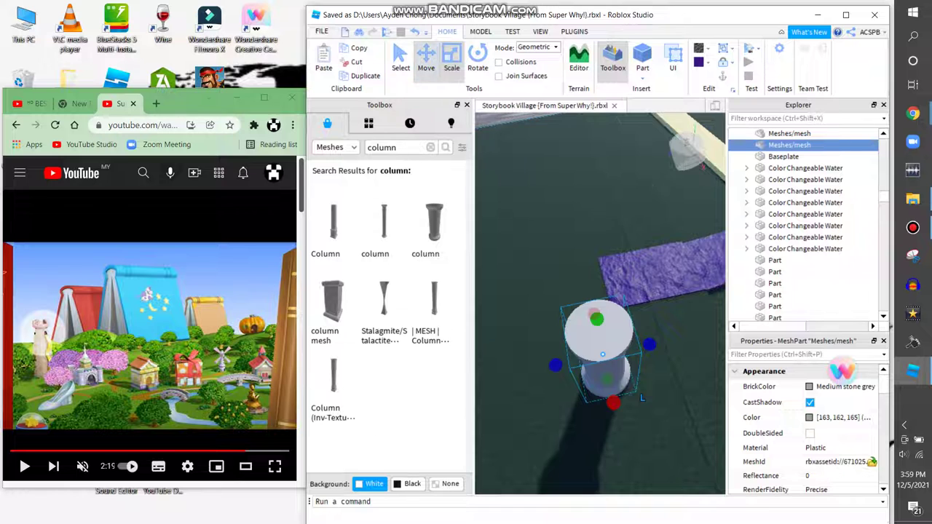
{"action": "right_click_drag", "start_coordinate": [601, 306], "coordinate": [484, 286]}
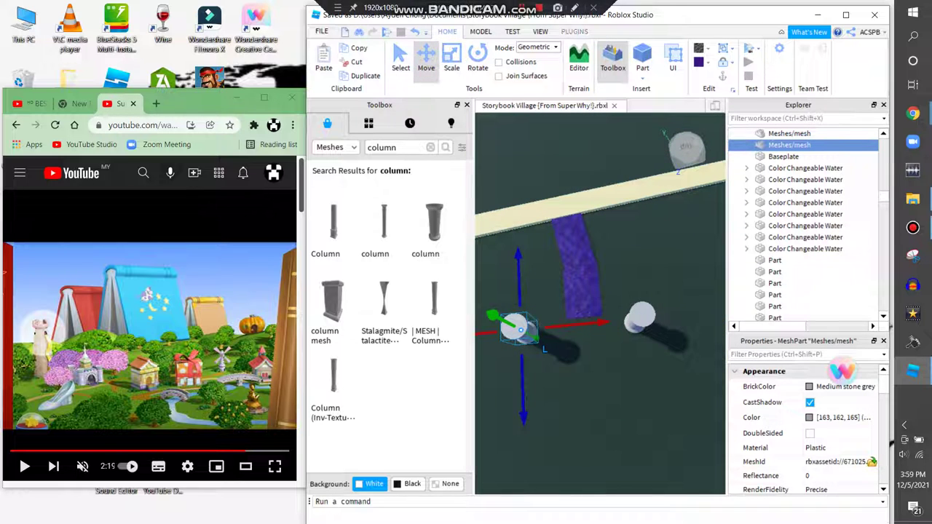
Step: Duplicate the pair of columns and move the copies outward beyond the indigo path's end to form a four-column layout
{"action": "left_click", "coordinate": [789, 134]}
{"action": "left_click", "coordinate": [793, 145], "text": "ctrl"}
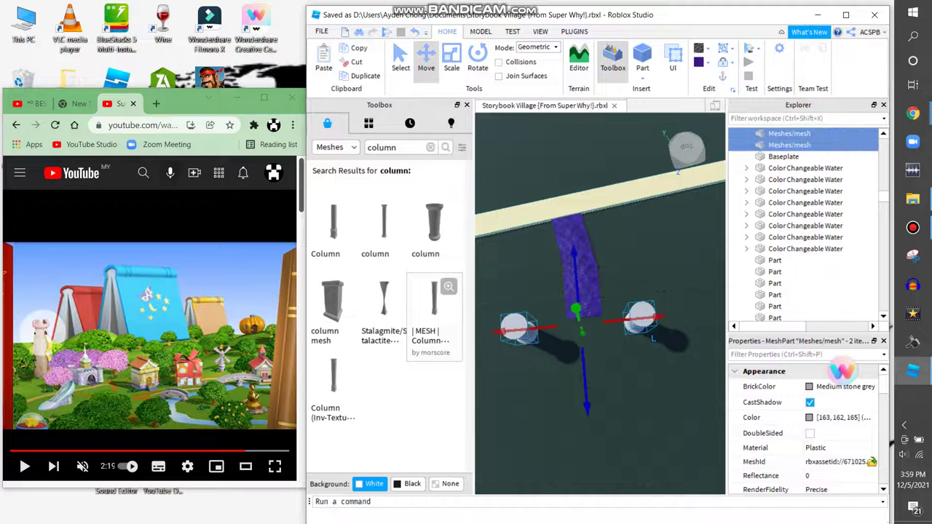
{"action": "right_click_drag", "start_coordinate": [485, 285], "coordinate": [408, 283]}
{"action": "key", "text": "ctrl+d"}
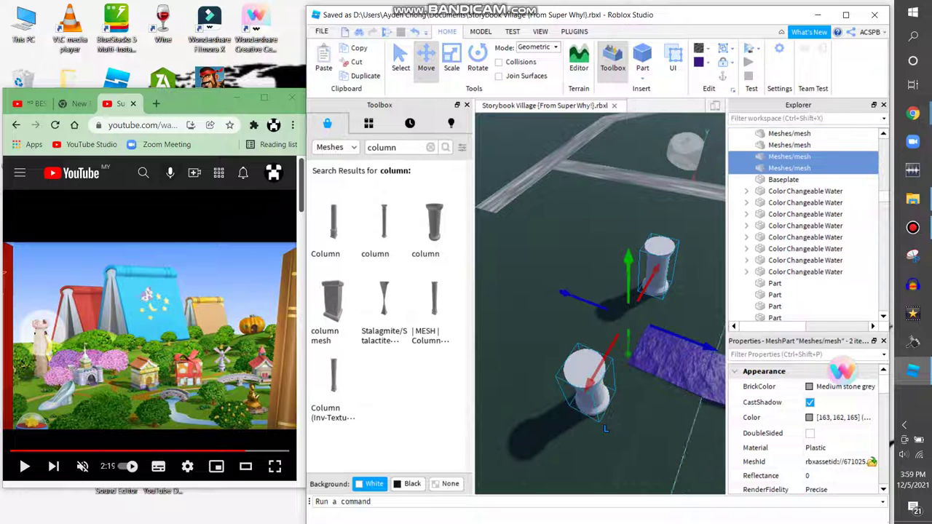
{"action": "left_click_drag", "start_coordinate": [590, 252], "coordinate": [572, 242]}
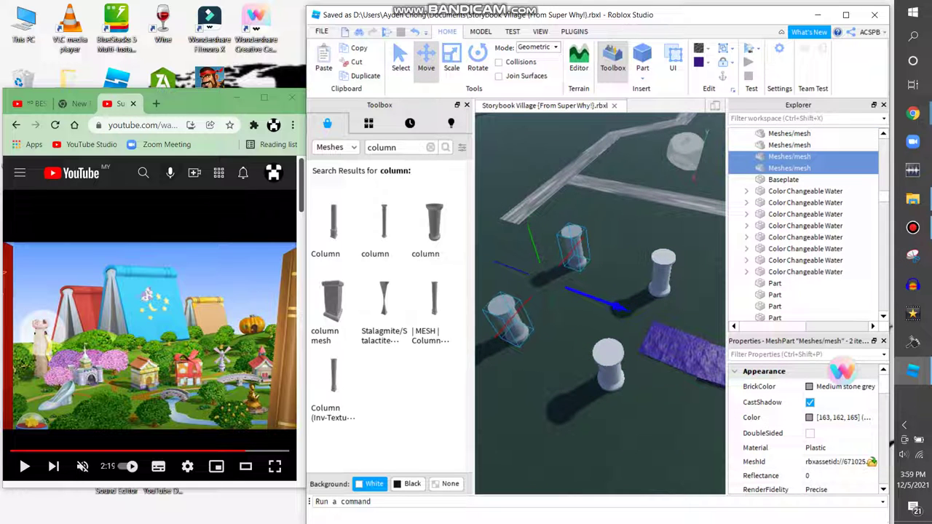
{"action": "left_click_drag", "start_coordinate": [573, 243], "coordinate": [554, 234]}
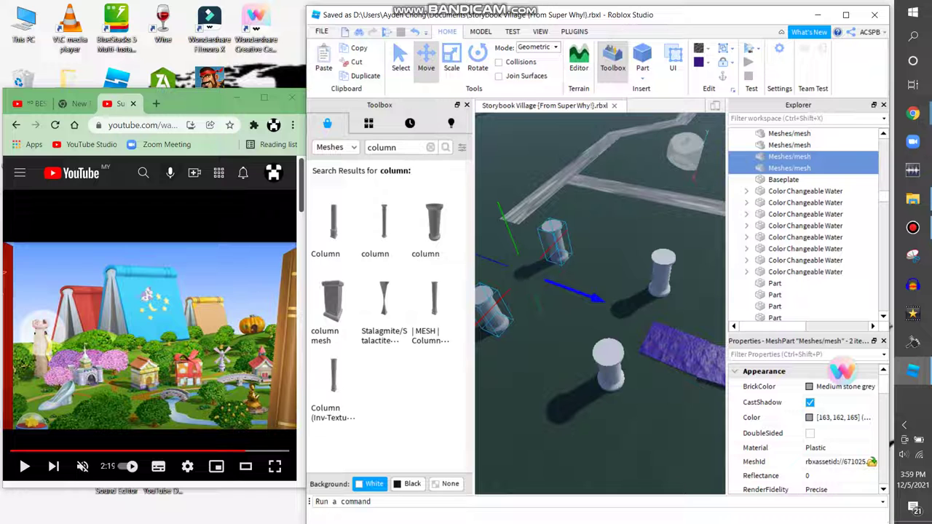
Step: Select all four columns and reposition them as a group to one side of the indigo path's end
{"action": "right_click_drag", "start_coordinate": [601, 292], "coordinate": [605, 357]}
{"action": "right_click_drag", "start_coordinate": [705, 318], "coordinate": [640, 326]}
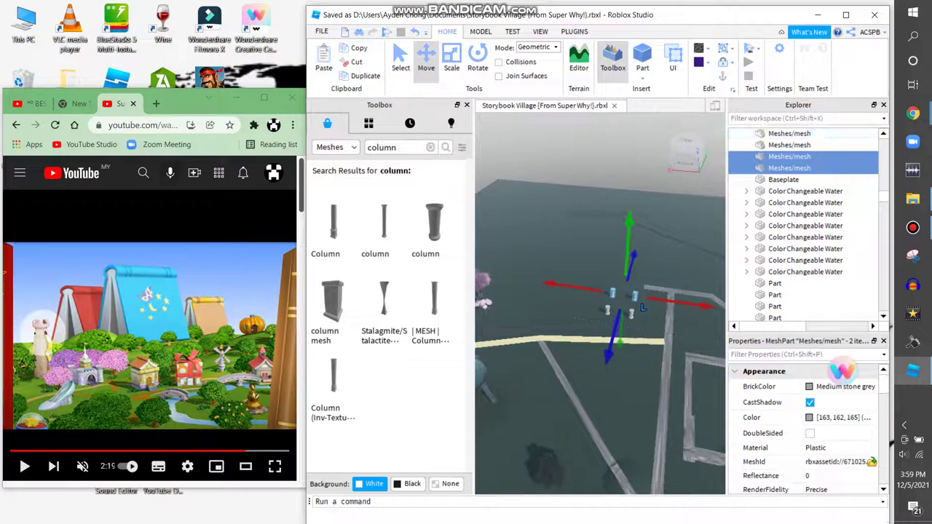
{"action": "left_click", "coordinate": [790, 133]}
{"action": "left_click", "coordinate": [819, 157], "text": "shift"}
{"action": "left_click", "coordinate": [790, 169], "text": "shift"}
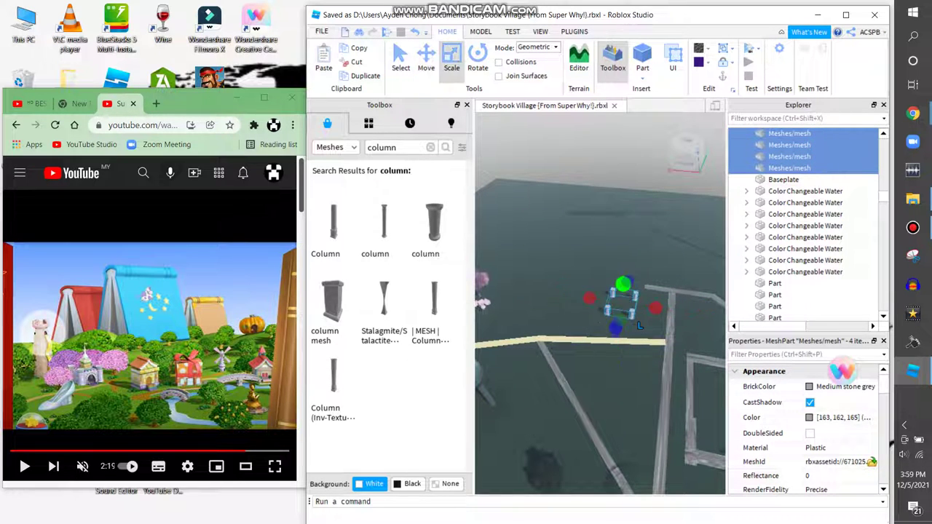
{"action": "right_click_drag", "start_coordinate": [627, 329], "coordinate": [629, 357]}
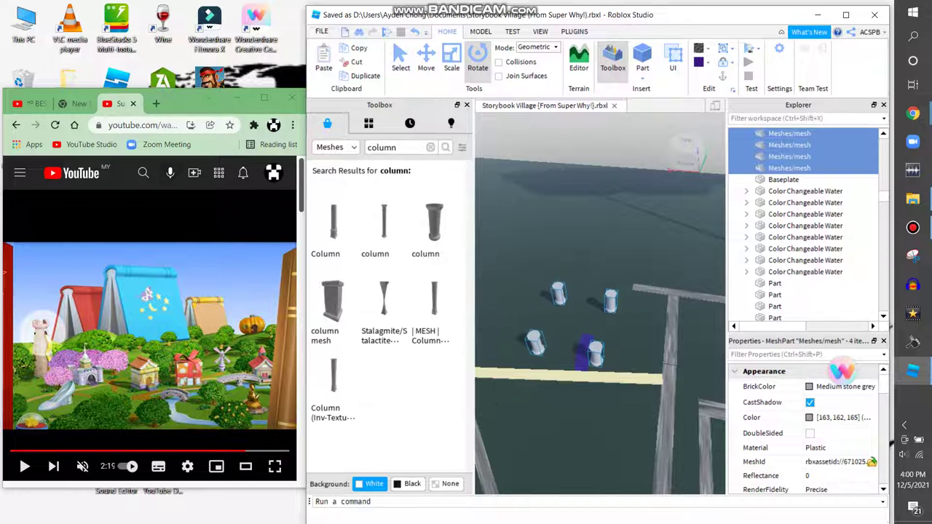
{"action": "right_click_drag", "start_coordinate": [628, 357], "coordinate": [618, 359]}
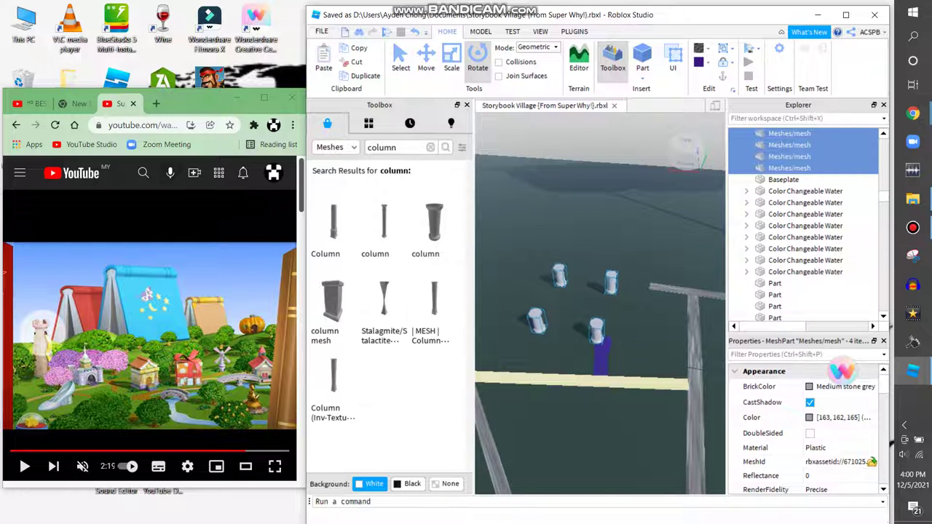
{"action": "key", "text": "w"}
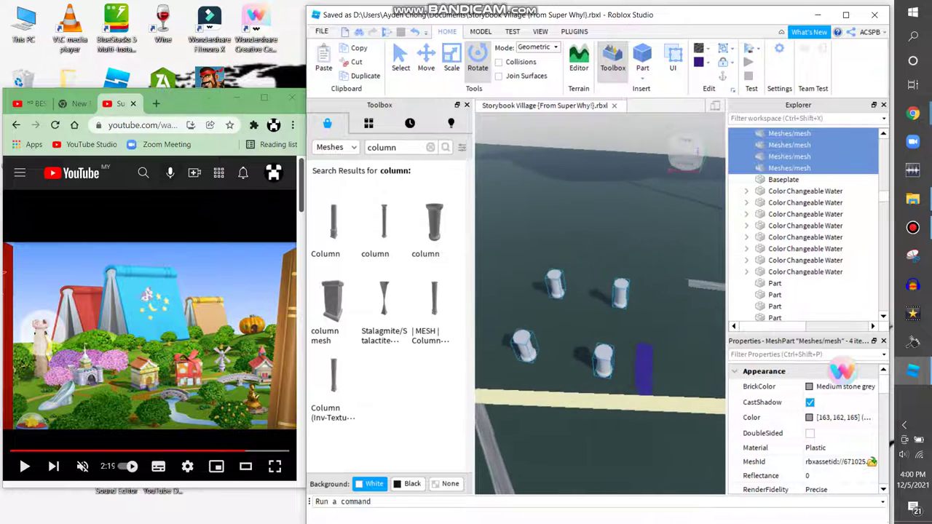
{"action": "key", "text": "a"}
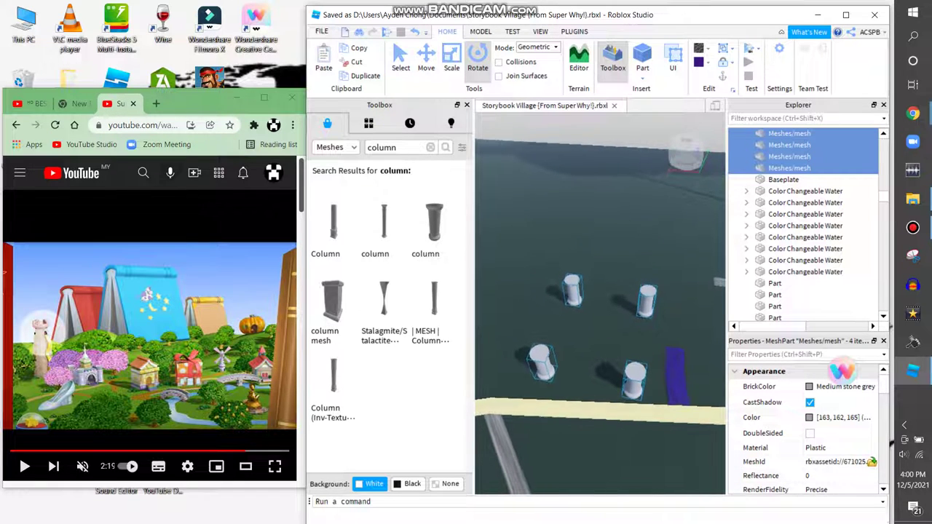
{"action": "key", "text": "f"}
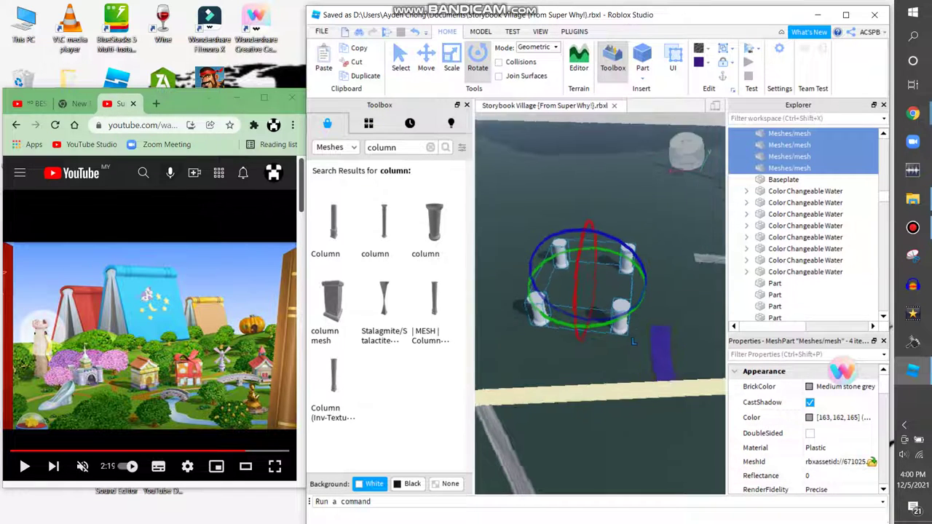
Step: Move the indigo path's end slab sideways so it lies between the two nearest columns
{"action": "left_click", "coordinate": [669, 358]}
{"action": "key", "text": "e"}
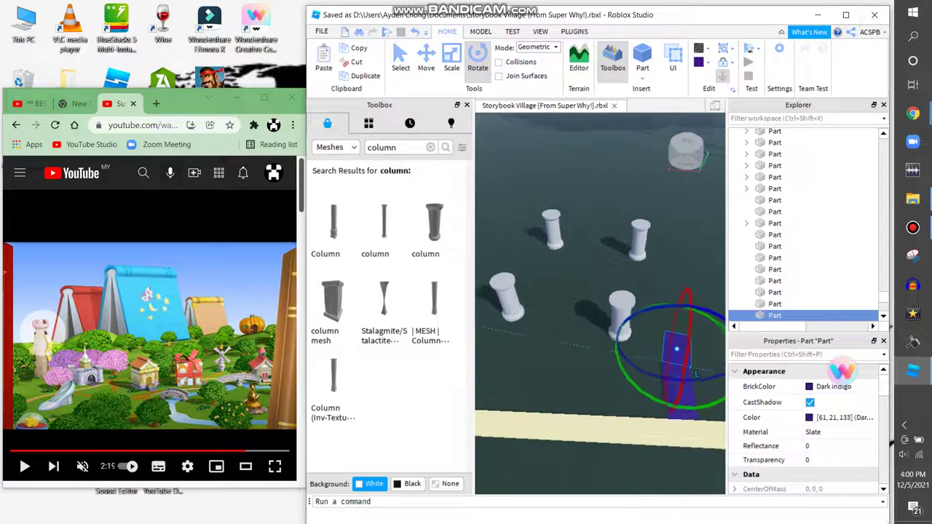
{"action": "key", "text": "ctrl+2"}
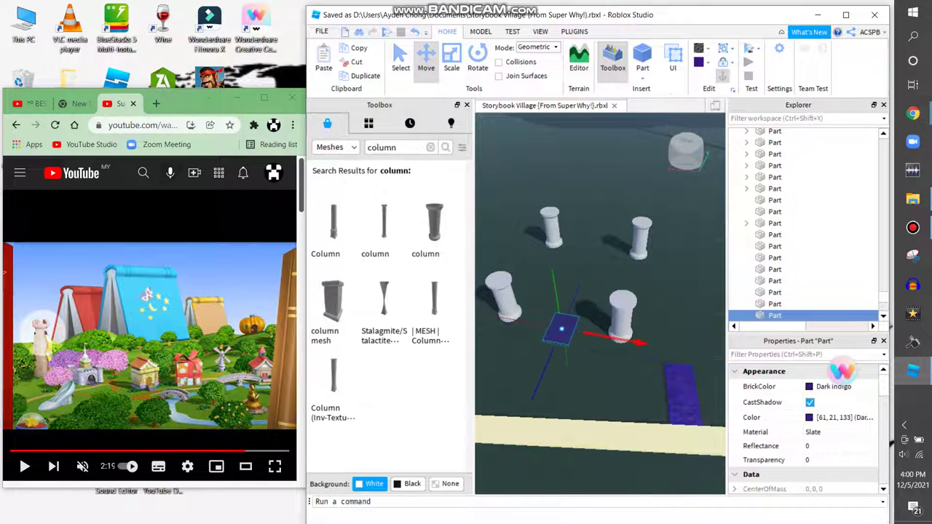
Step: Reposition and lengthen the first indigo slab so it meets the end slab in front of the columns
{"action": "left_click", "coordinate": [696, 419]}
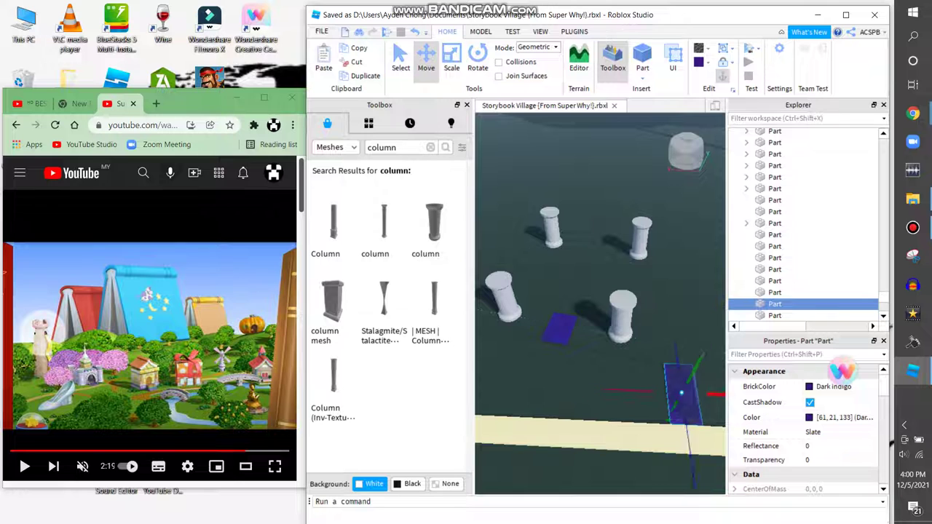
{"action": "right_click_drag", "start_coordinate": [554, 364], "coordinate": [559, 346]}
{"action": "key", "text": "ctrl+3"}
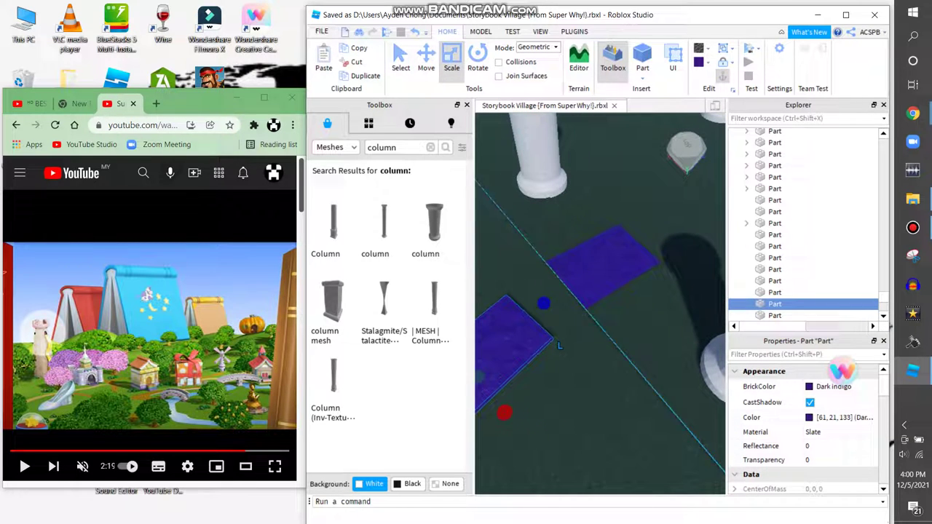
{"action": "scroll", "coordinate": [600, 303], "scroll_direction": "down", "scroll_amount": 10}
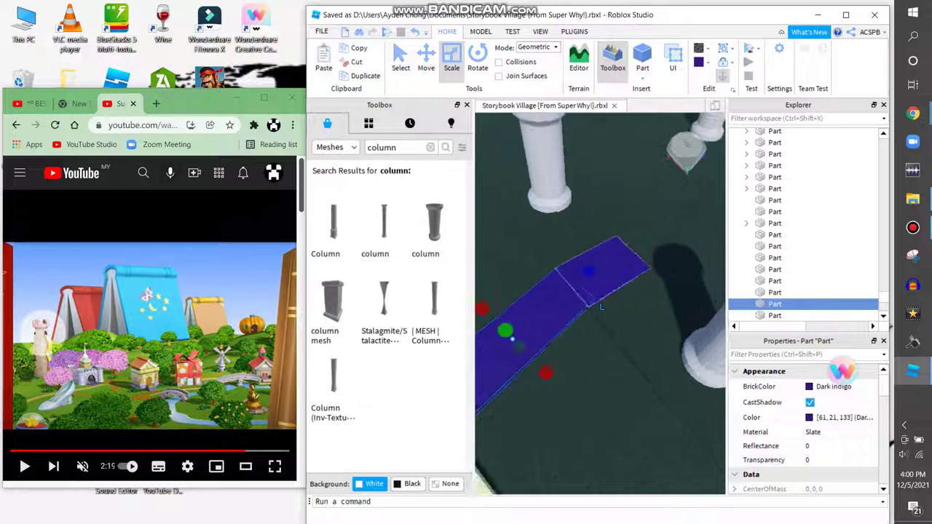
{"action": "scroll", "coordinate": [608, 331], "scroll_direction": "up", "scroll_amount": 10}
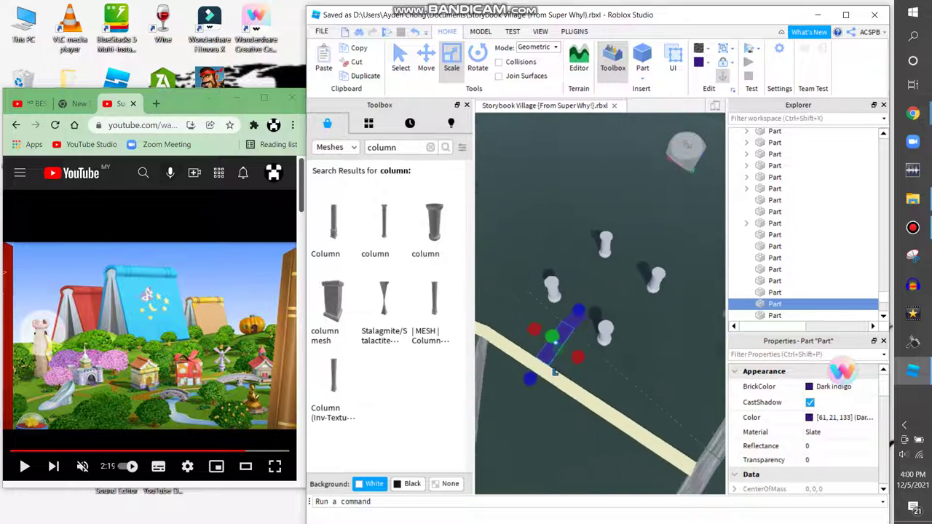
{"action": "left_click", "coordinate": [575, 405]}
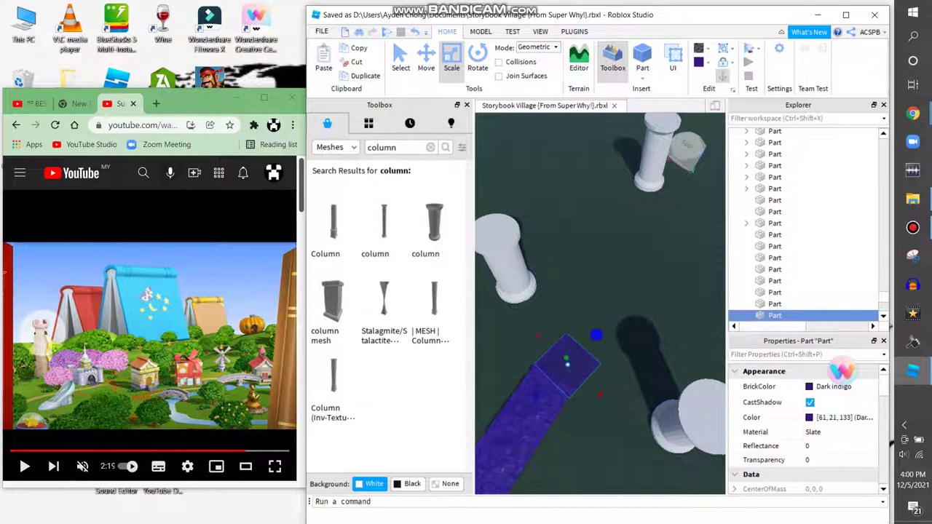
{"action": "scroll", "coordinate": [576, 405], "scroll_direction": "down", "scroll_amount": 5}
{"action": "right_click_drag", "start_coordinate": [576, 405], "coordinate": [554, 394]}
Step: Duplicate the long grey strip behind the columns and shorten the copy at the strip's far end
{"action": "left_click", "coordinate": [681, 429]}
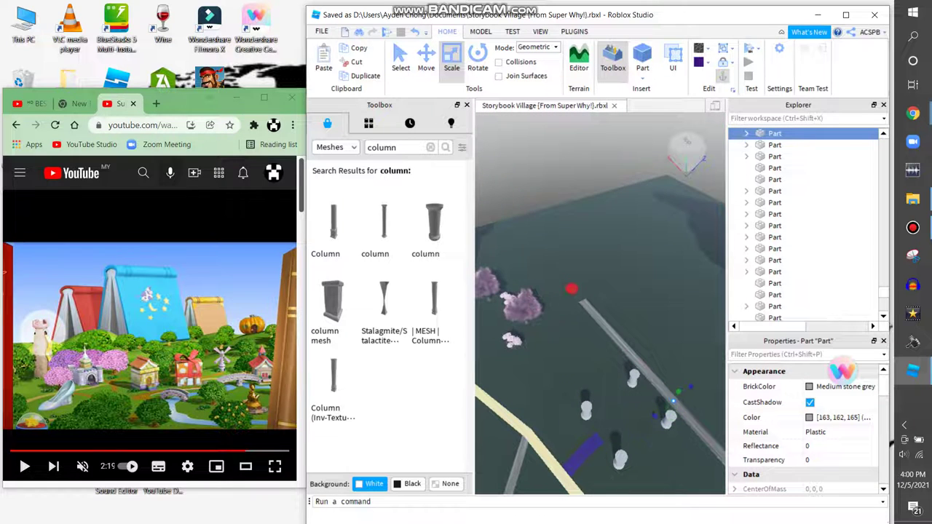
{"action": "left_click", "coordinate": [775, 318]}
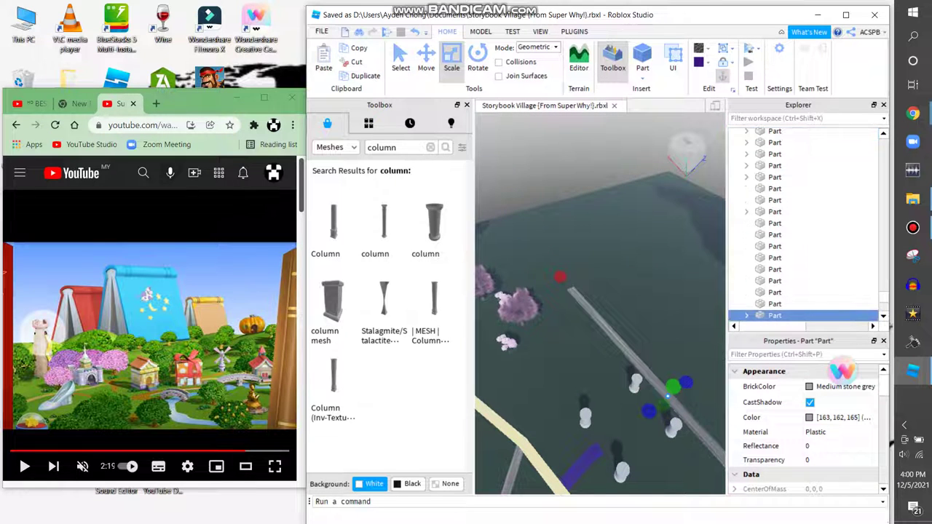
{"action": "key", "text": "f"}
{"action": "key", "text": "w"}
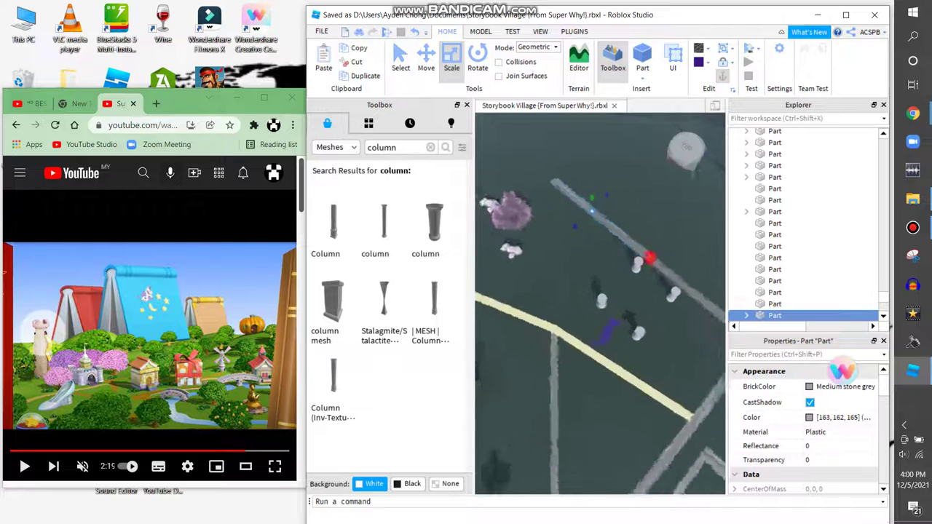
Step: Rotate the short grey strip and move it so it angles off the long strip's end behind the pink trees
{"action": "key", "text": "w"}
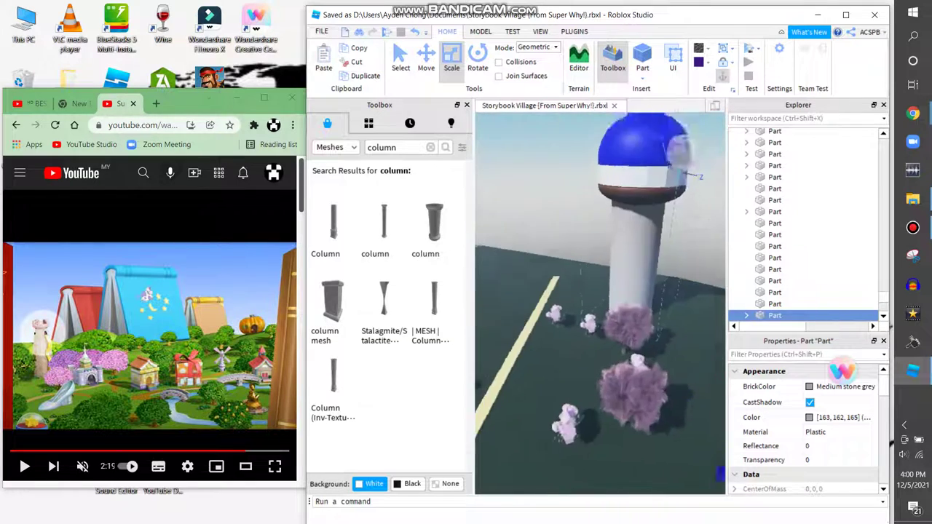
{"action": "key", "text": "s"}
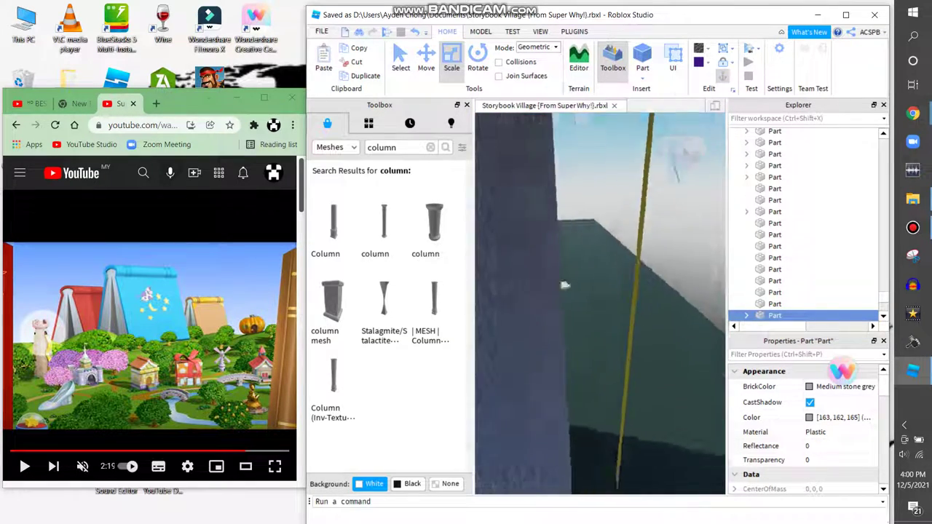
{"action": "key", "text": "w"}
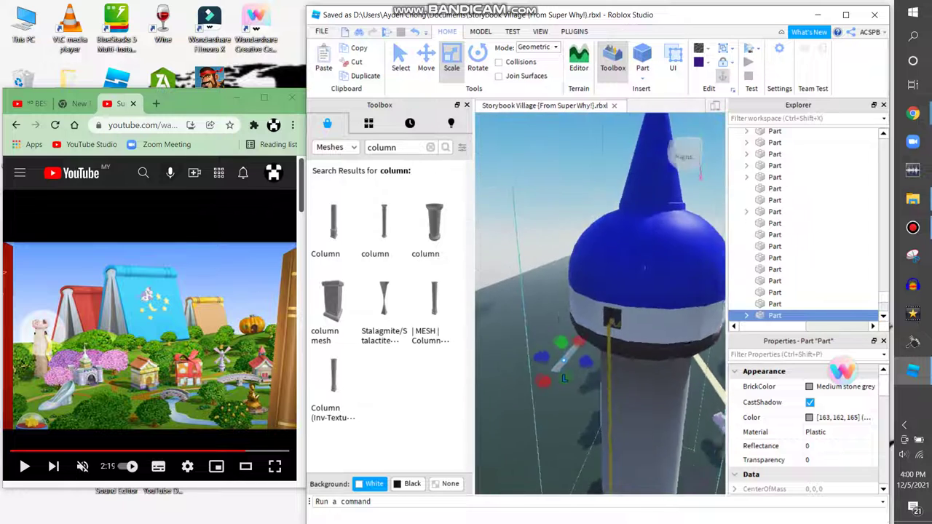
{"action": "key", "text": "s"}
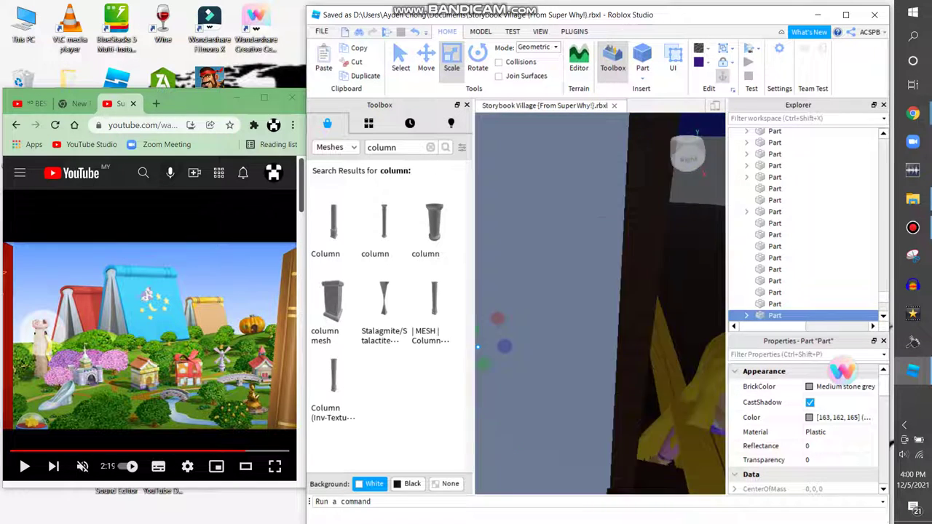
{"action": "key", "text": "w"}
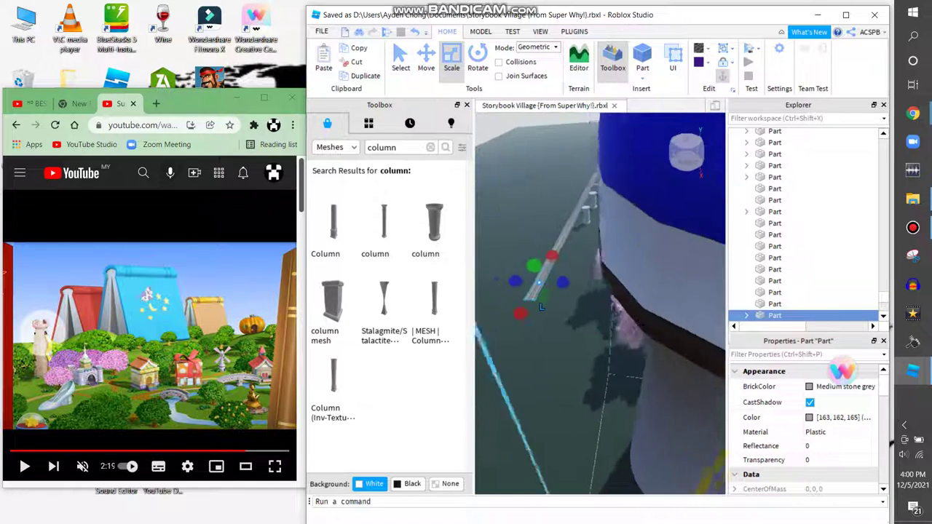
{"action": "key", "text": "s"}
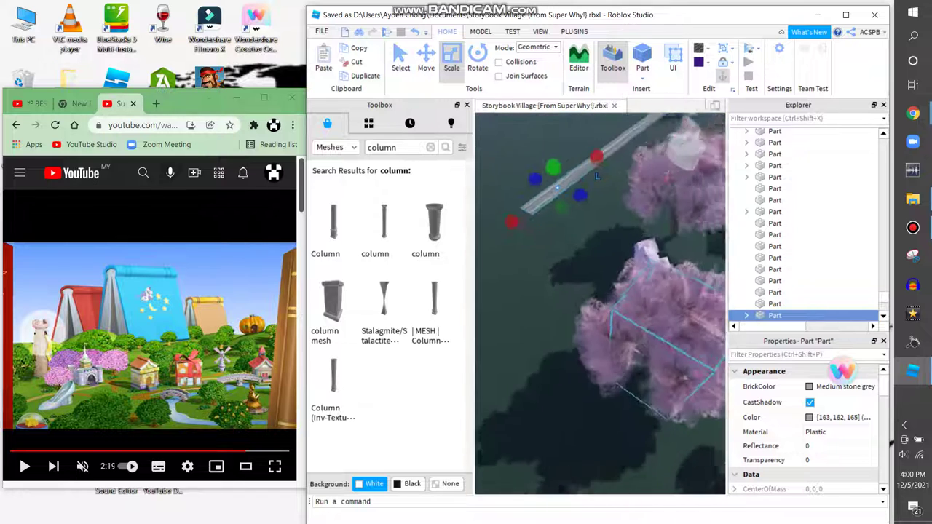
{"action": "key", "text": "ctrl+4"}
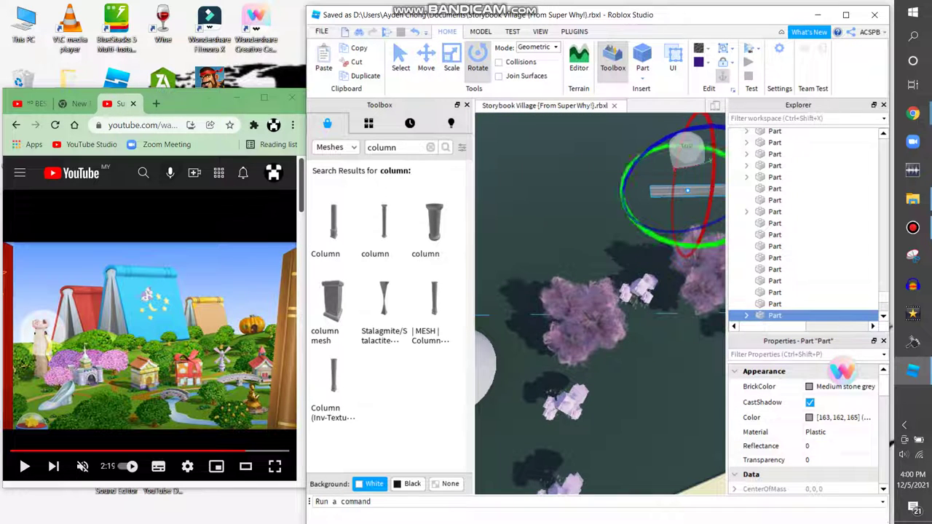
{"action": "key", "text": "ctrl+2"}
{"action": "key", "text": "a"}
{"action": "key", "text": "s"}
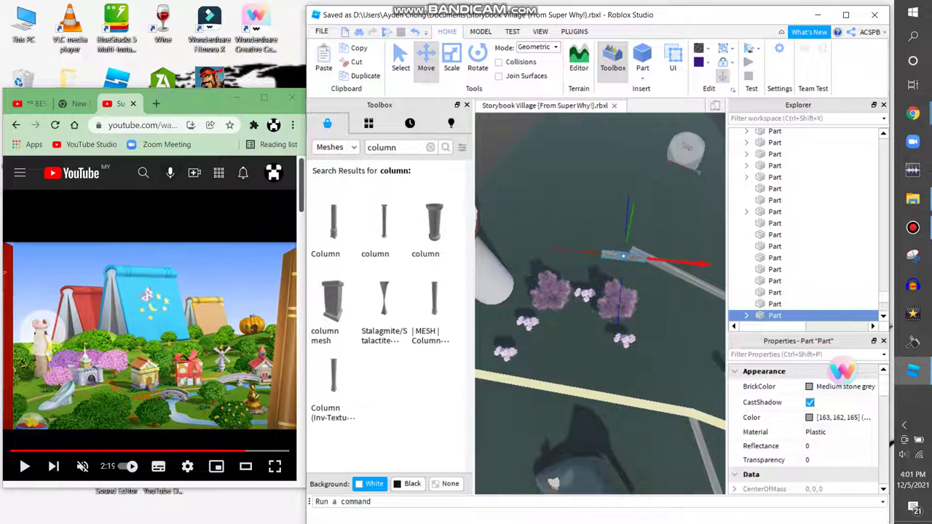
Step: Delete the blue-domed Rapunzels Tower model beside the pink trees
{"action": "right_click_drag", "start_coordinate": [651, 267], "coordinate": [616, 348]}
{"action": "left_click", "coordinate": [616, 348]}
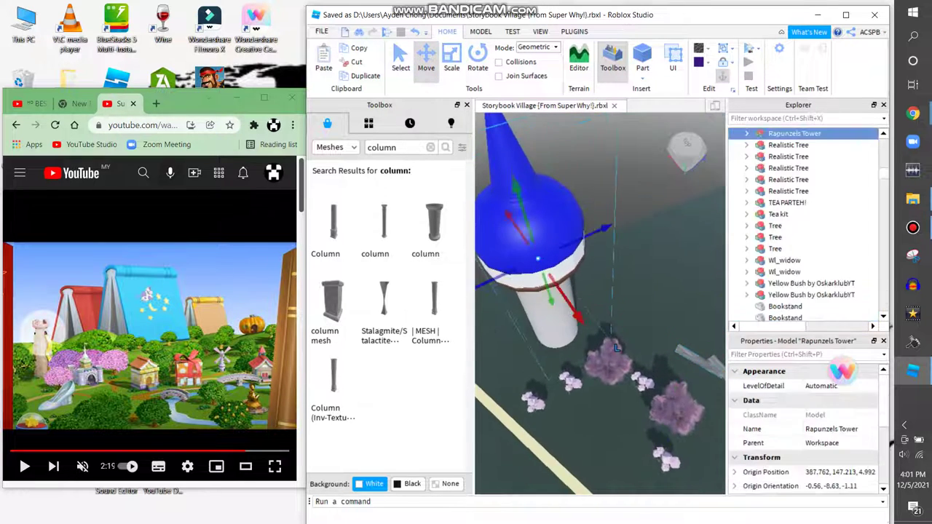
{"action": "key", "text": "ctrl+4"}
{"action": "right_click", "coordinate": [616, 348]}
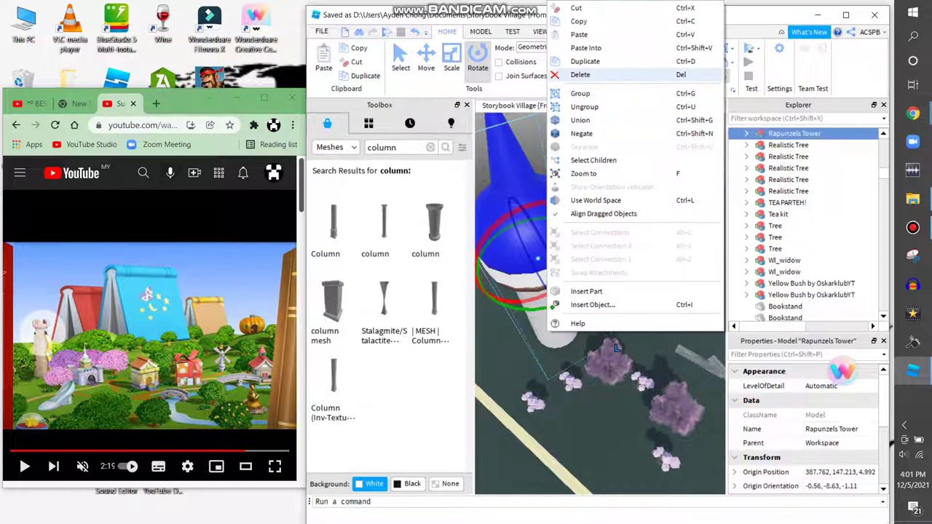
{"action": "left_click", "coordinate": [581, 74]}
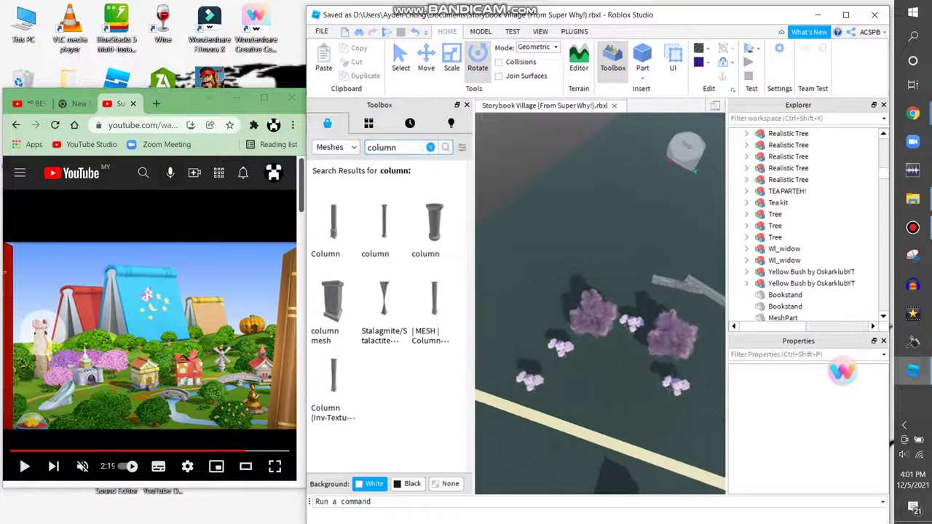
Step: Search the mesh library for "tower", insert a stone tower mesh with battlements and scale it up beside the pink trees
{"action": "type", "text": "tower"}
{"action": "key", "text": "Return"}
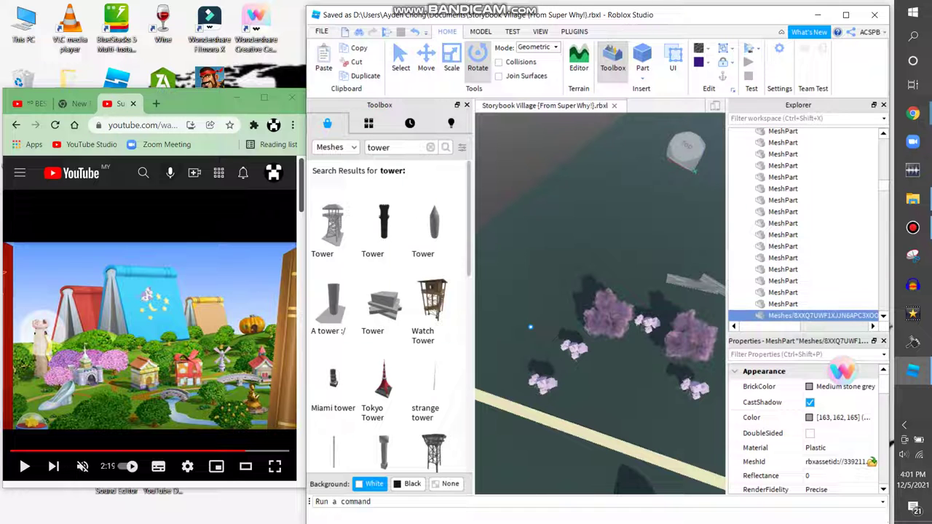
{"action": "key", "text": "ctrl+2"}
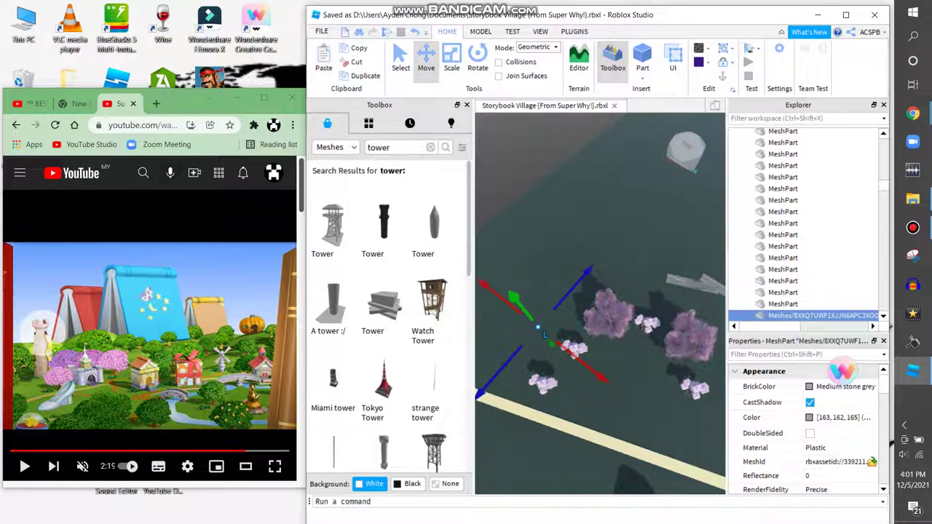
{"action": "key", "text": "ctrl+3"}
{"action": "left_click_drag", "start_coordinate": [533, 320], "coordinate": [478, 217]}
{"action": "left_click_drag", "start_coordinate": [542, 302], "coordinate": [678, 441]}
{"action": "right_click_drag", "start_coordinate": [677, 440], "coordinate": [684, 486]}
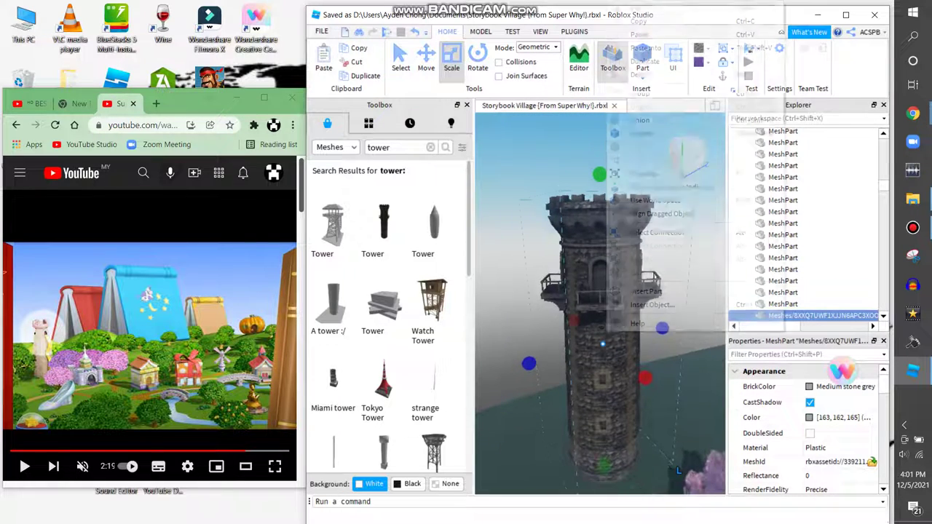
Step: Delete the enlarged stone tower mesh
{"action": "right_click", "coordinate": [681, 327]}
{"action": "left_click", "coordinate": [697, 75]}
{"action": "key", "text": "a"}
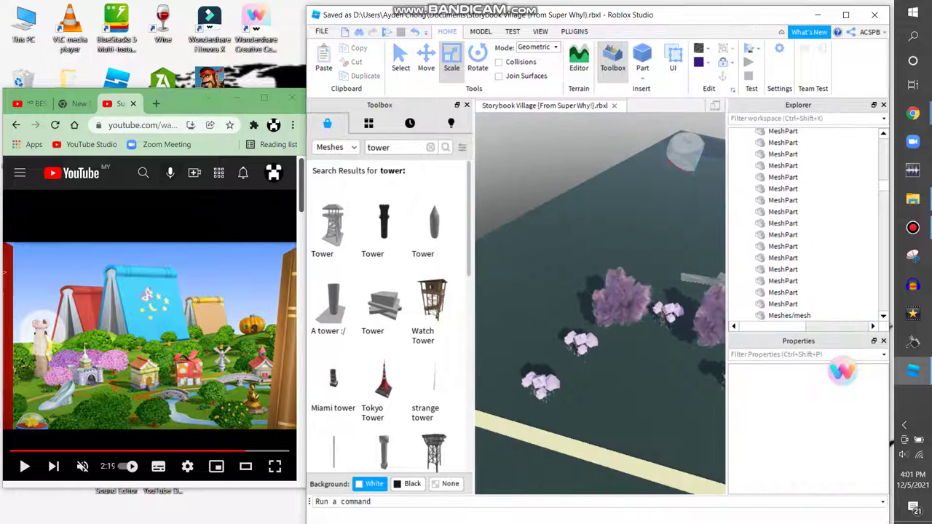
Step: Search for "tower medival" and switch the asset category from meshes to models
{"action": "type", "text": "medival"}
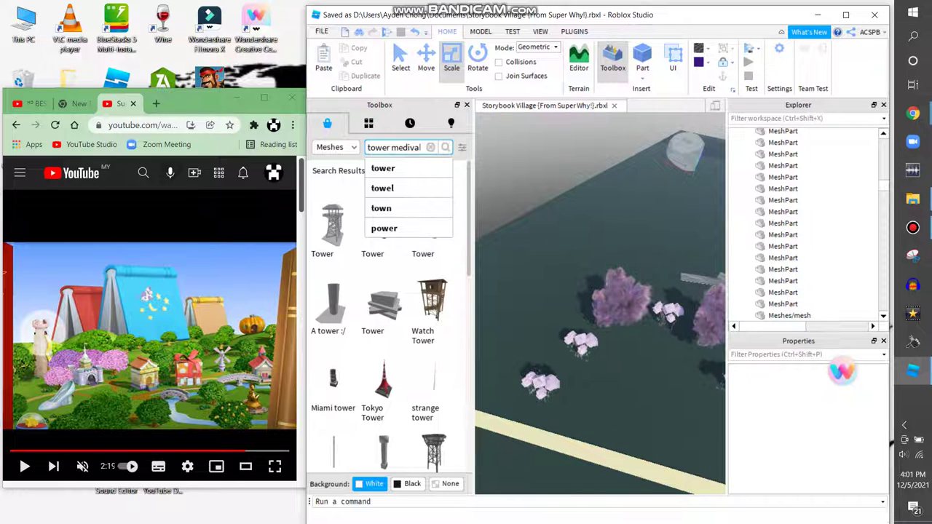
{"action": "key", "text": "Return"}
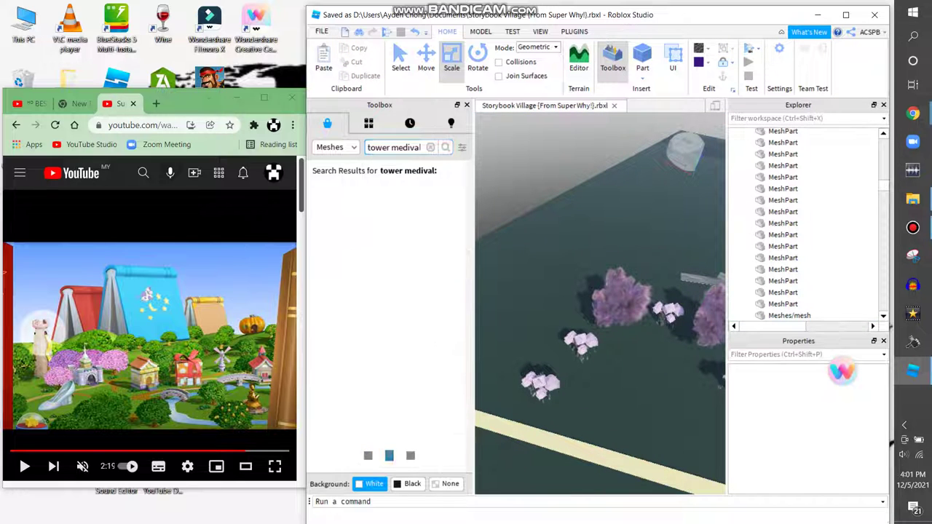
{"action": "left_click", "coordinate": [331, 147]}
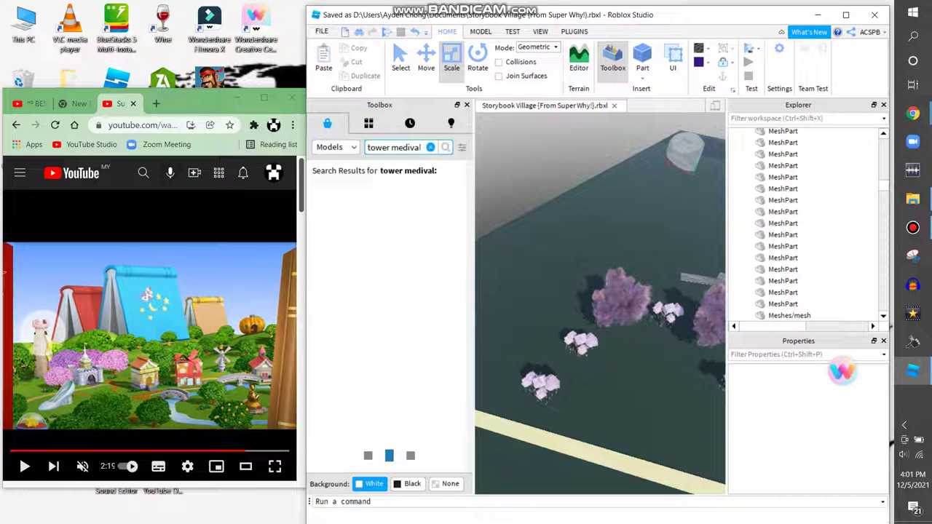
{"action": "key", "text": "a"}
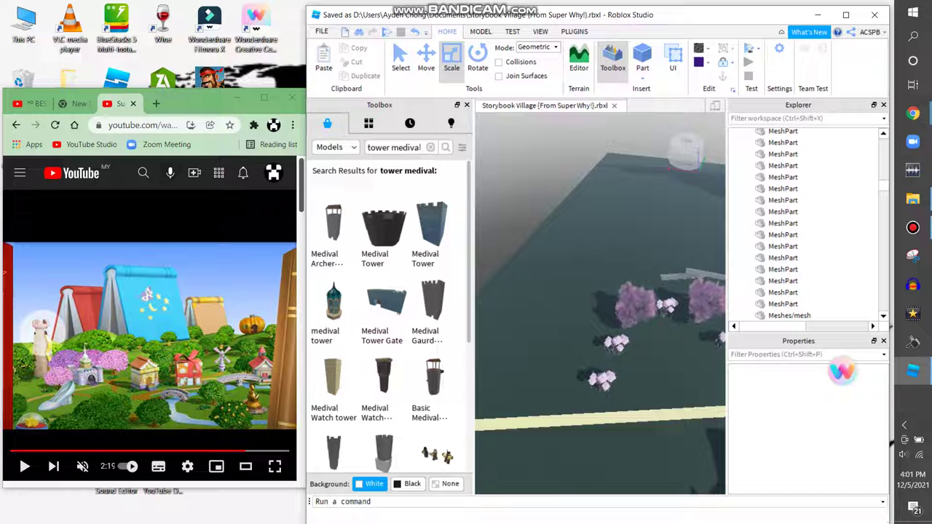
Step: Insert the grey roofed Basic Medival tower model, enlarge it and stand it beside the pink trees
{"action": "scroll", "coordinate": [390, 313], "scroll_direction": "down", "scroll_amount": 2}
{"action": "scroll", "coordinate": [390, 314], "scroll_direction": "down", "scroll_amount": 2}
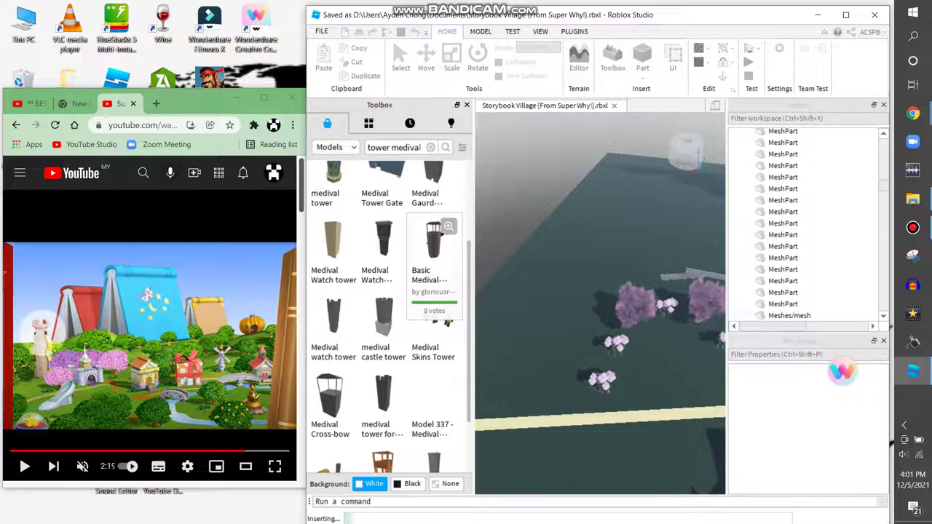
{"action": "left_click", "coordinate": [434, 244]}
{"action": "key", "text": "f"}
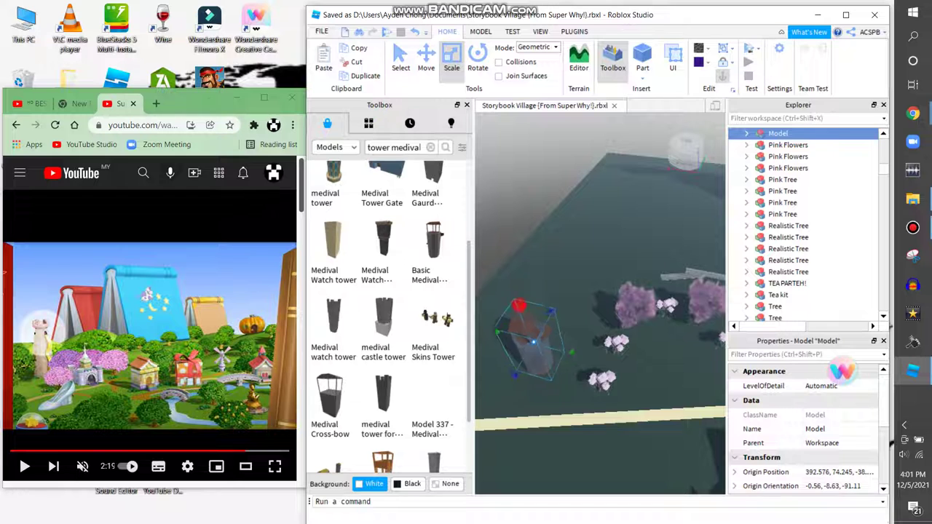
{"action": "key", "text": "w"}
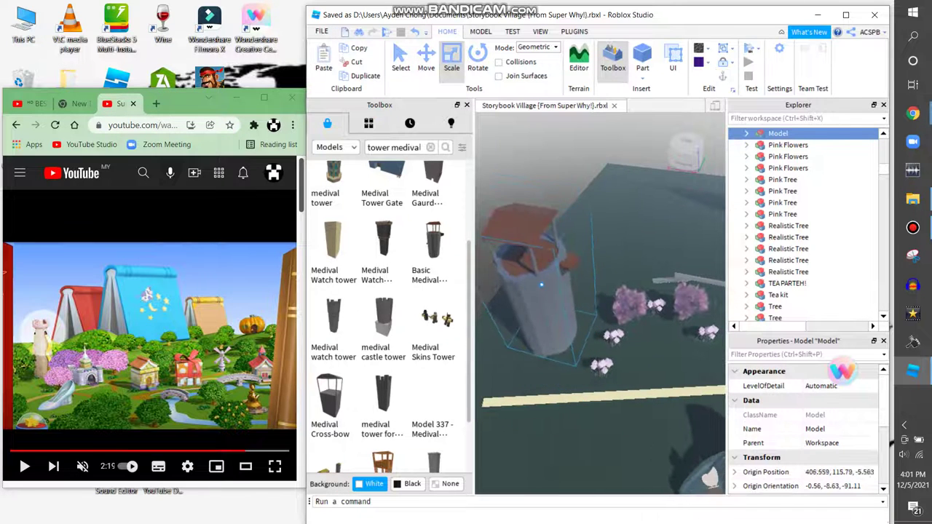
{"action": "key", "text": "ctrl+u"}
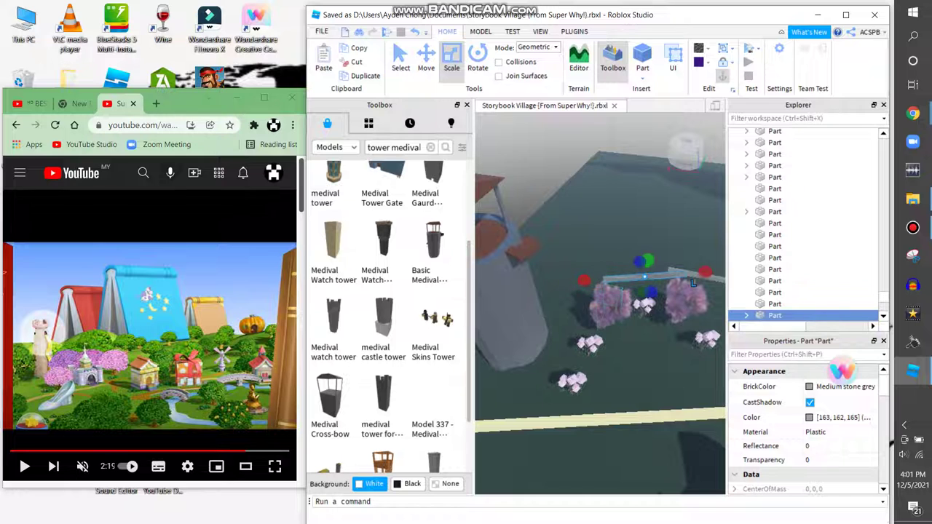
Step: Duplicate the short grey strip, rotate the copy slightly and move it to continue the path towards the new tower's base
{"action": "key", "text": "d"}
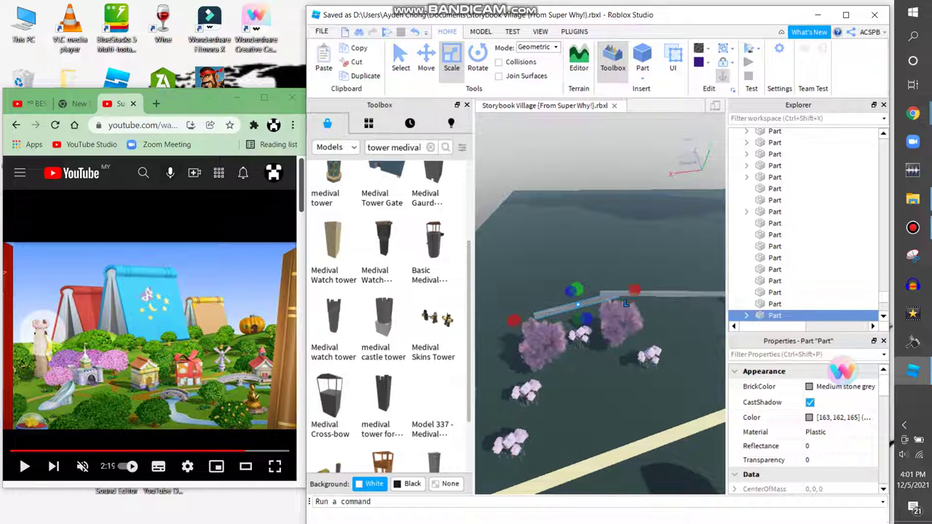
{"action": "left_click", "coordinate": [775, 134]}
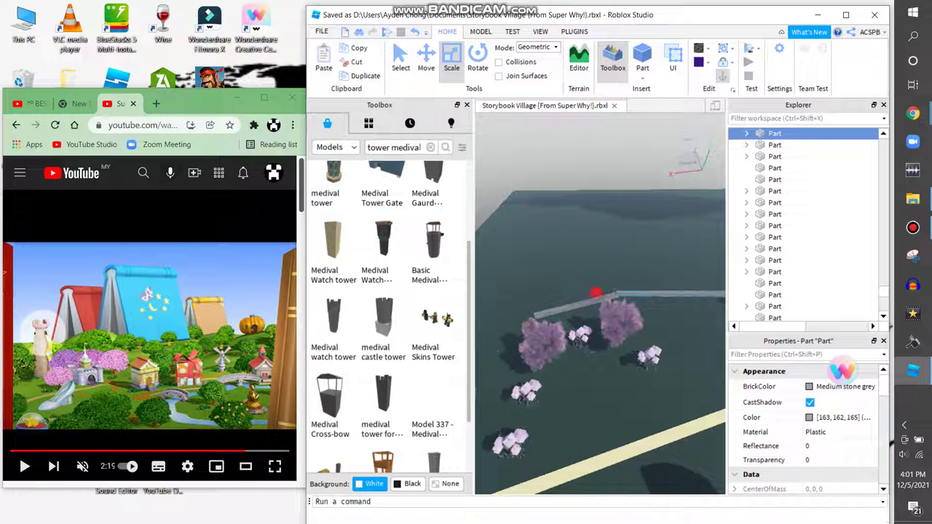
{"action": "key", "text": "ctrl+z"}
{"action": "key", "text": "a"}
{"action": "key", "text": "ctrl+4"}
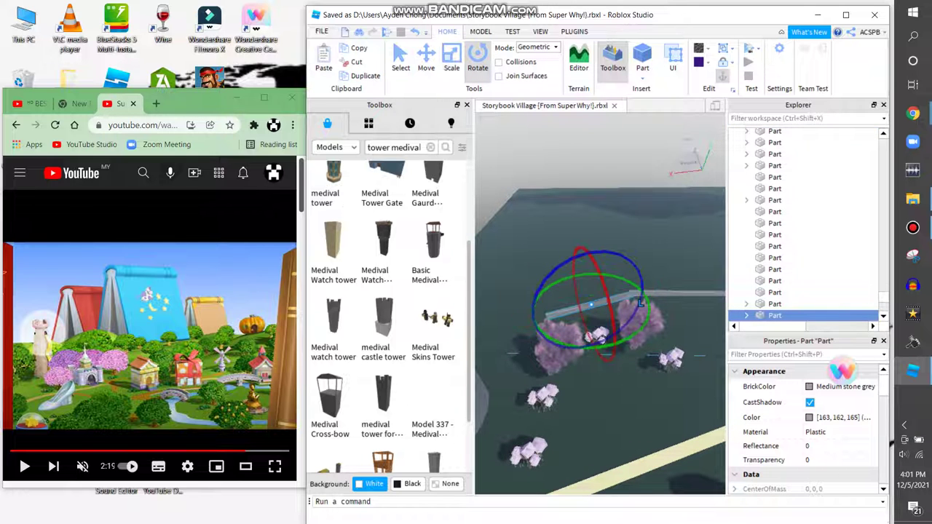
{"action": "key", "text": "w"}
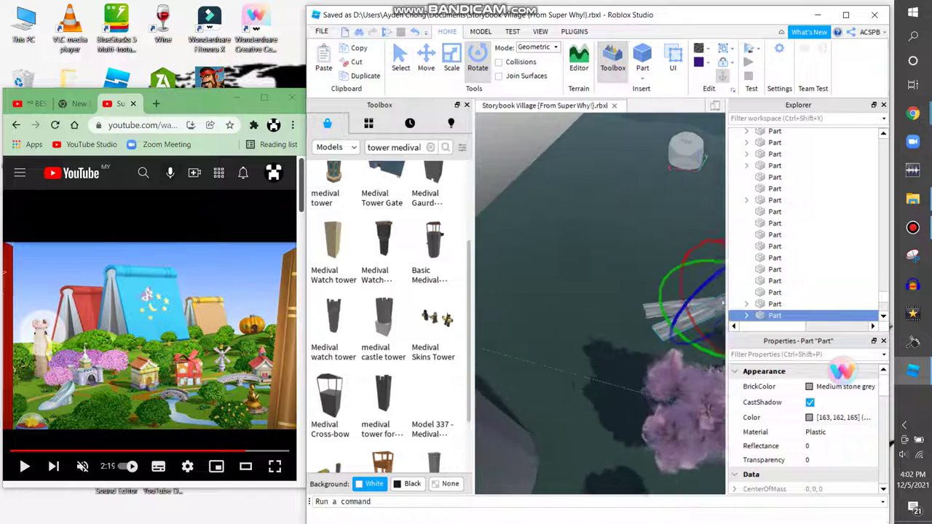
{"action": "key", "text": "ctrl+2"}
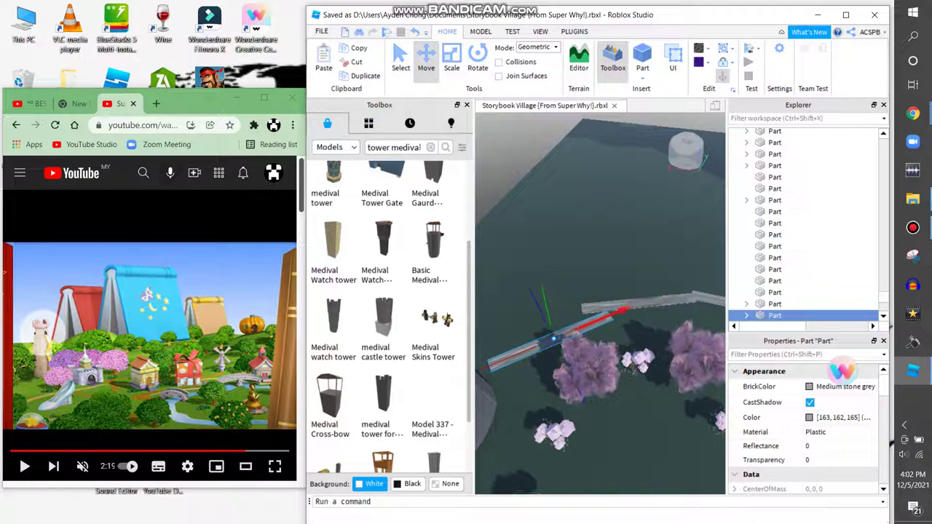
{"action": "key", "text": "ctrl+4"}
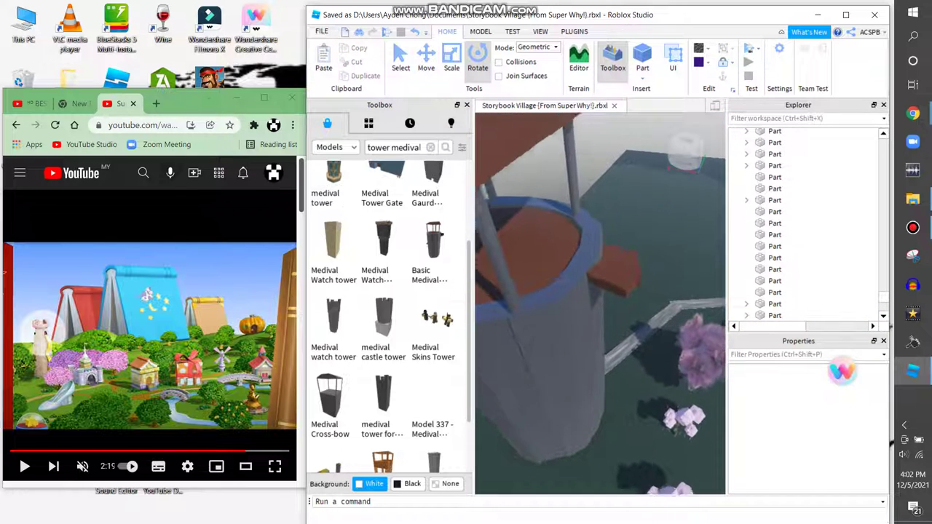
Step: Replace the tower search with a model search for "ball of yarn"
{"action": "key", "text": "ctrl+a"}
{"action": "key", "text": "BackSpace"}
{"action": "type", "text": "b"}
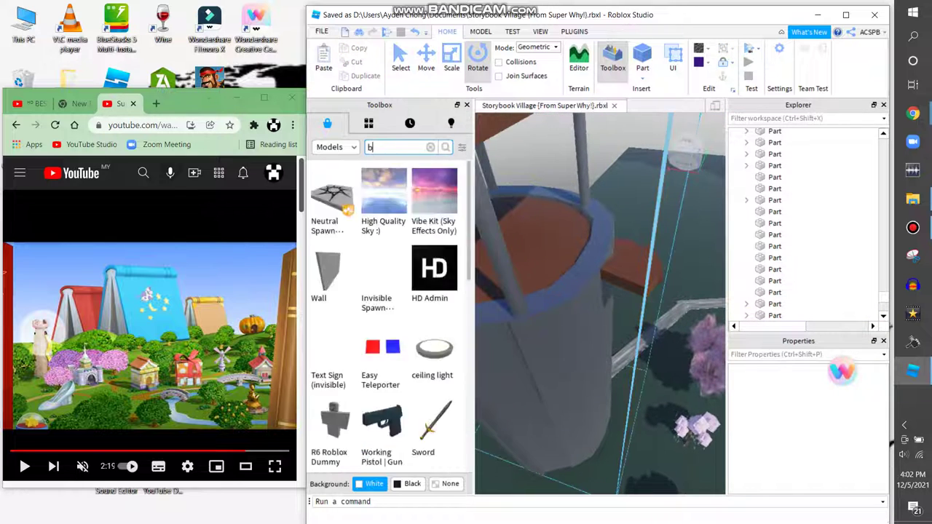
{"action": "key", "text": "Return"}
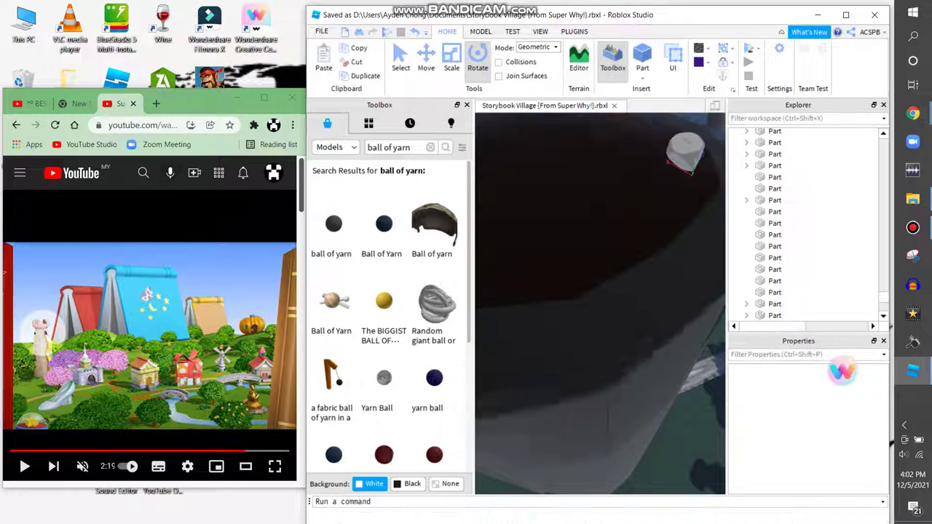
Step: Insert the yellow ball of yarn and shrink it to fit on the floor under the tower's roof
{"action": "key", "text": "w"}
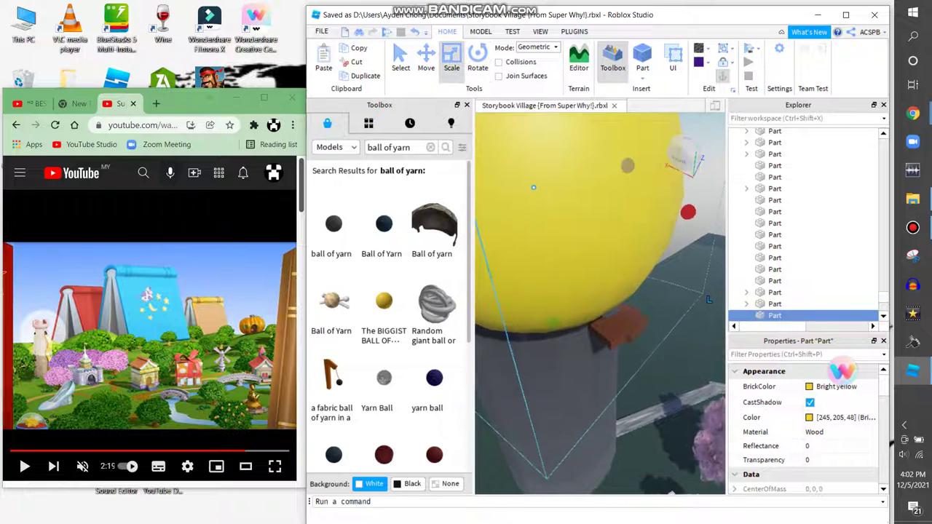
{"action": "scroll", "coordinate": [601, 303], "scroll_direction": "down", "scroll_amount": 5}
{"action": "left_click_drag", "start_coordinate": [553, 324], "coordinate": [553, 343]}
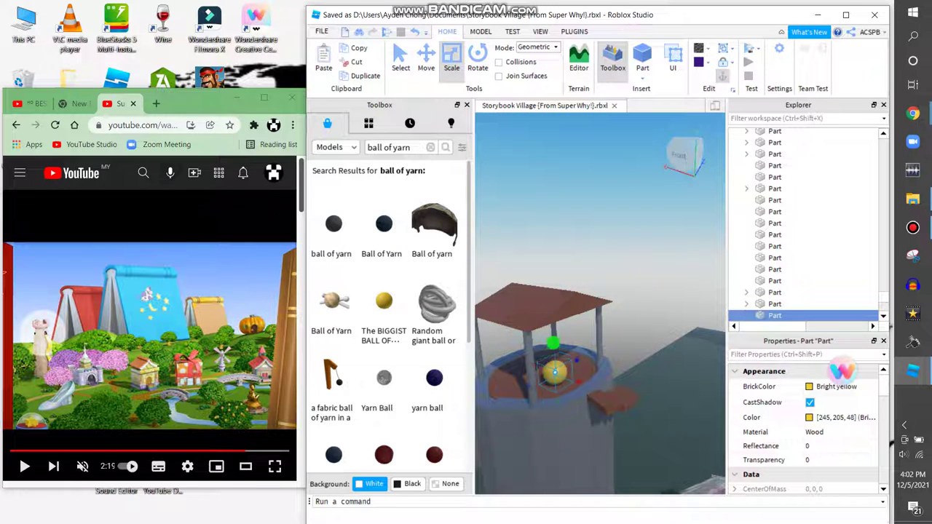
{"action": "scroll", "coordinate": [600, 303], "scroll_direction": "up", "scroll_amount": 4}
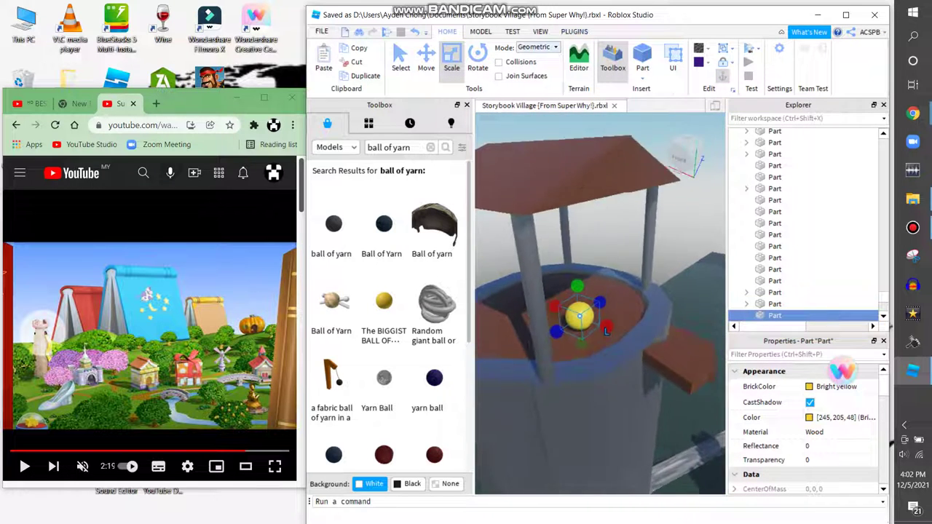
{"action": "scroll", "coordinate": [601, 303], "scroll_direction": "up", "scroll_amount": 6}
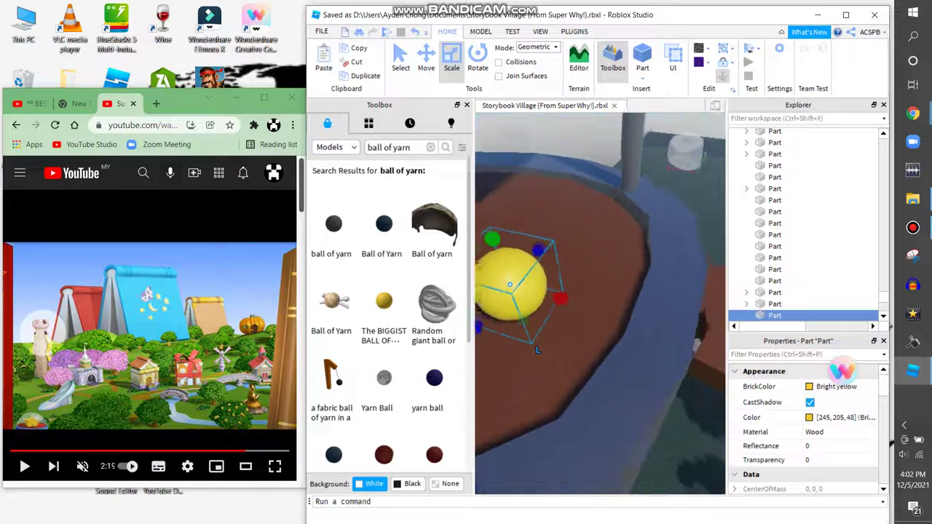
Step: Paste a slate block beside the ball of yarn on the tower floor and colour it New Yeller
{"action": "right_click_drag", "start_coordinate": [601, 303], "coordinate": [609, 251]}
{"action": "scroll", "coordinate": [529, 349], "scroll_direction": "up", "scroll_amount": 5}
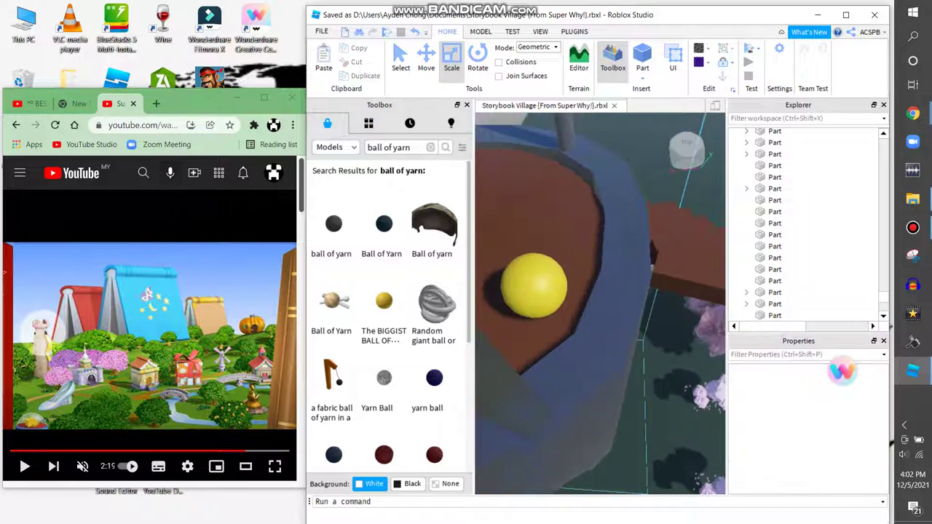
{"action": "key", "text": "ctrl+v"}
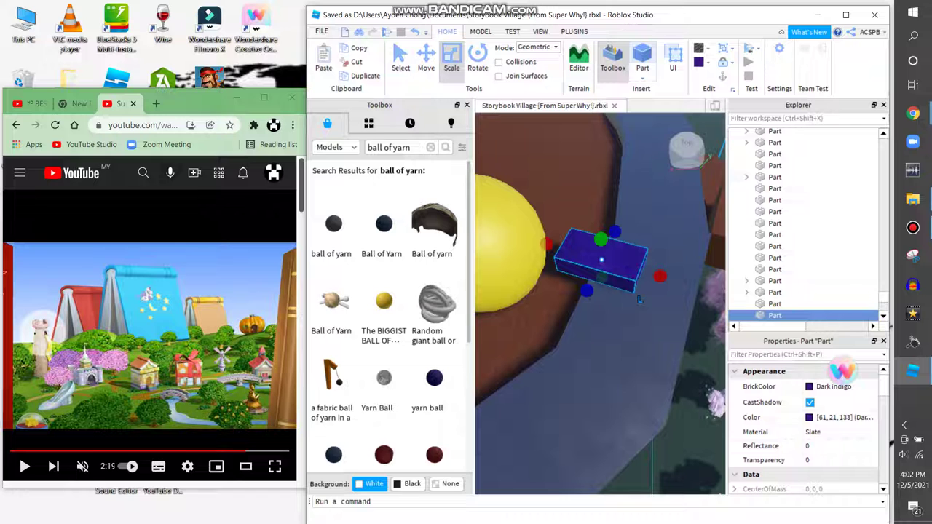
{"action": "left_click", "coordinate": [707, 62]}
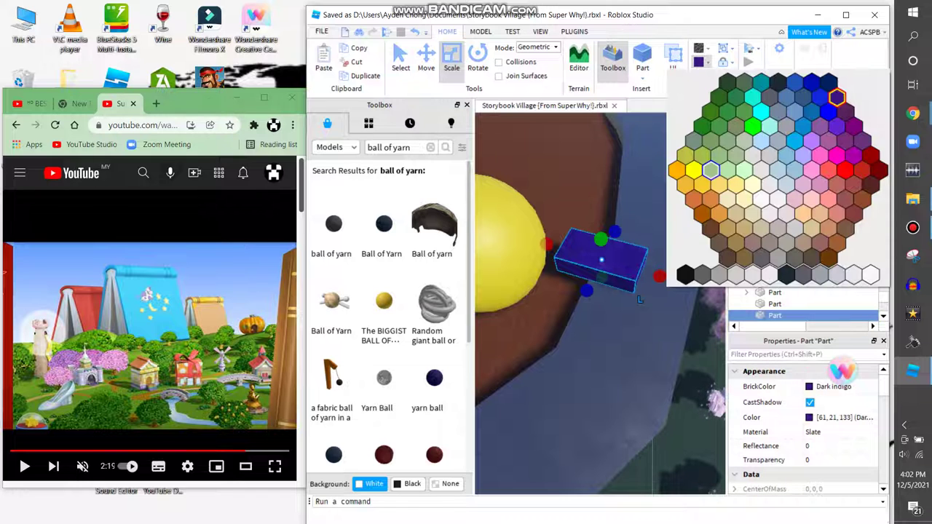
{"action": "left_click", "coordinate": [860, 102]}
Step: Move the yellow block against the ball of yarn and lengthen it outward across the tower's blue-grey rim
{"action": "left_click_drag", "start_coordinate": [605, 262], "coordinate": [583, 289]}
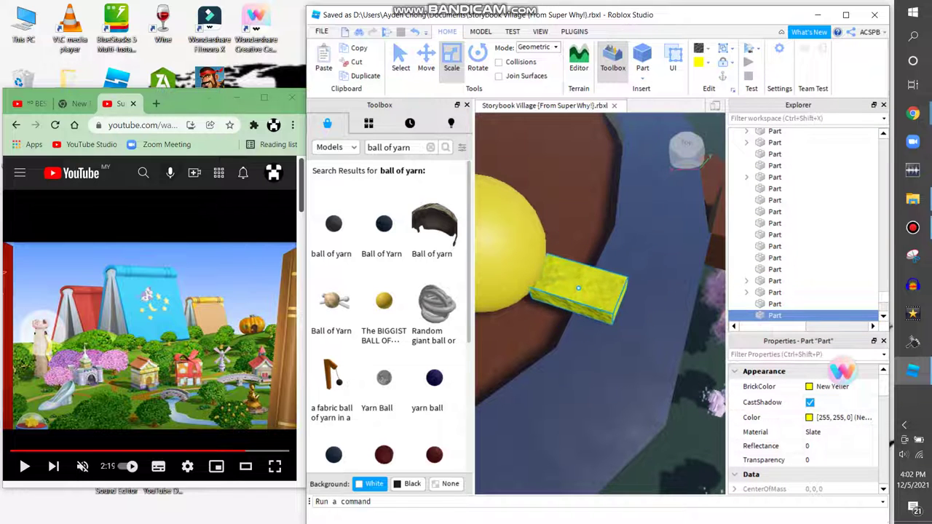
{"action": "scroll", "coordinate": [539, 324], "scroll_direction": "down", "scroll_amount": 3}
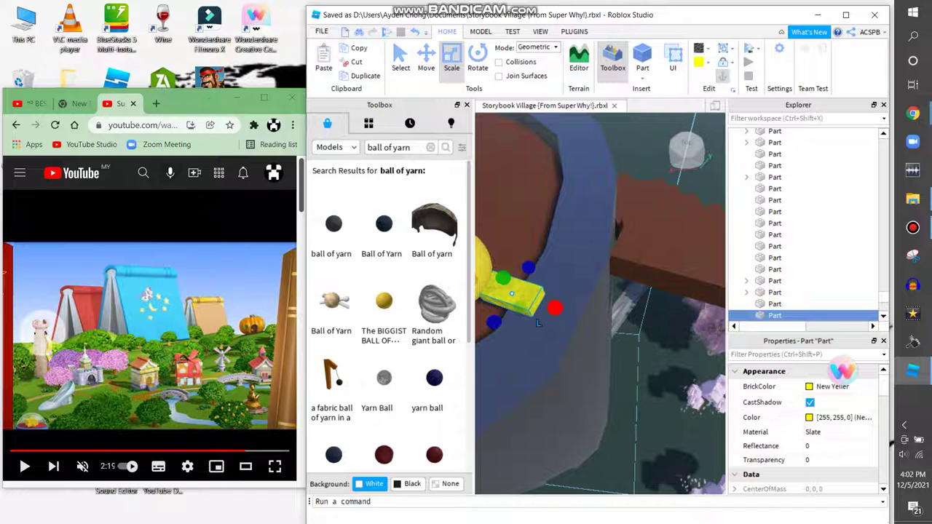
{"action": "left_click_drag", "start_coordinate": [555, 309], "coordinate": [583, 339]}
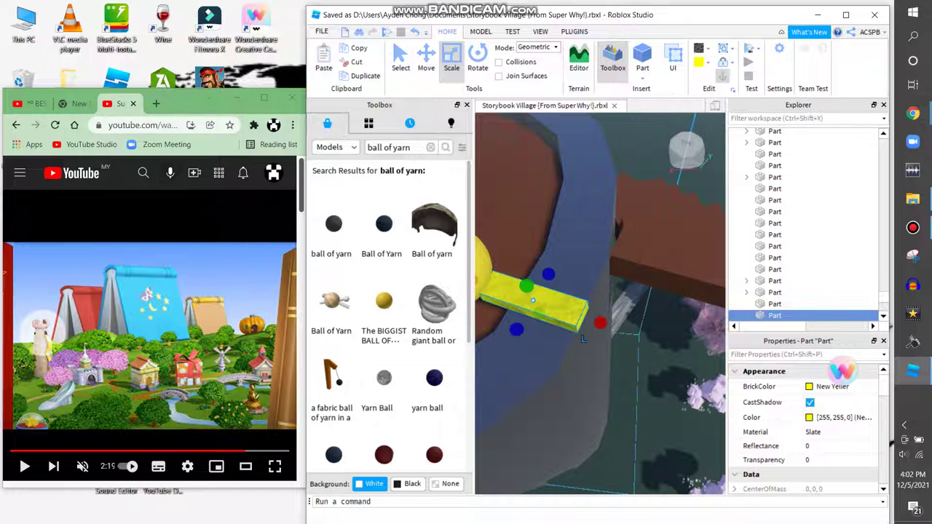
Step: Search the models for "ladder" and insert the grey truss Ladder upright at the foot of the tower
{"action": "type", "text": "ladder"}
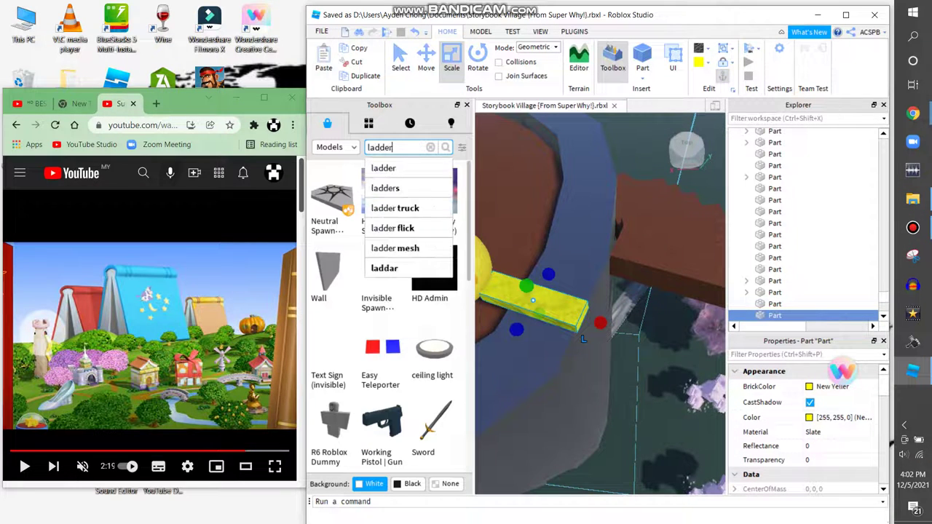
{"action": "key", "text": "Return"}
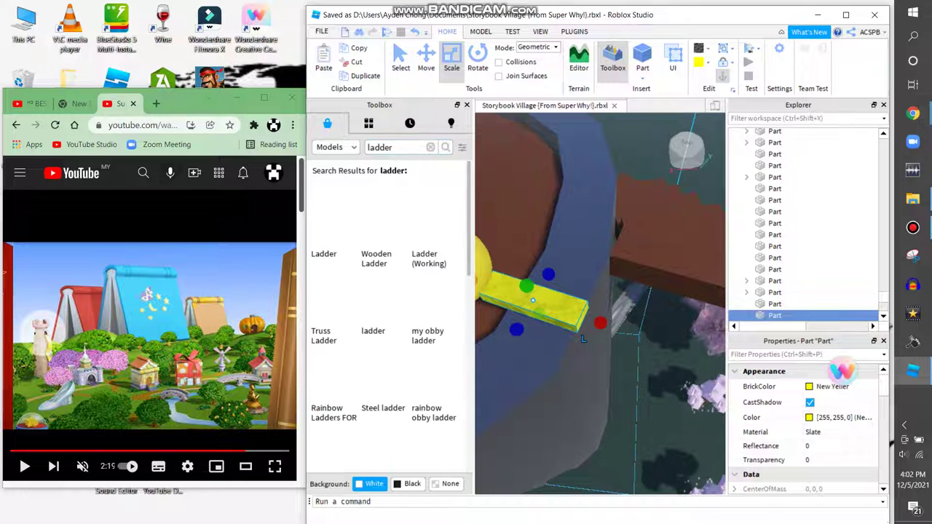
{"action": "key", "text": "w"}
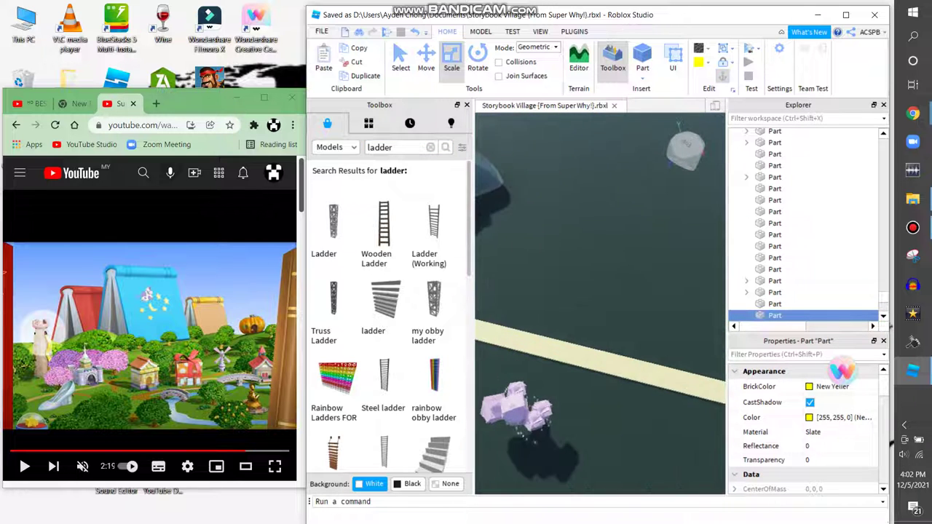
{"action": "key", "text": "s"}
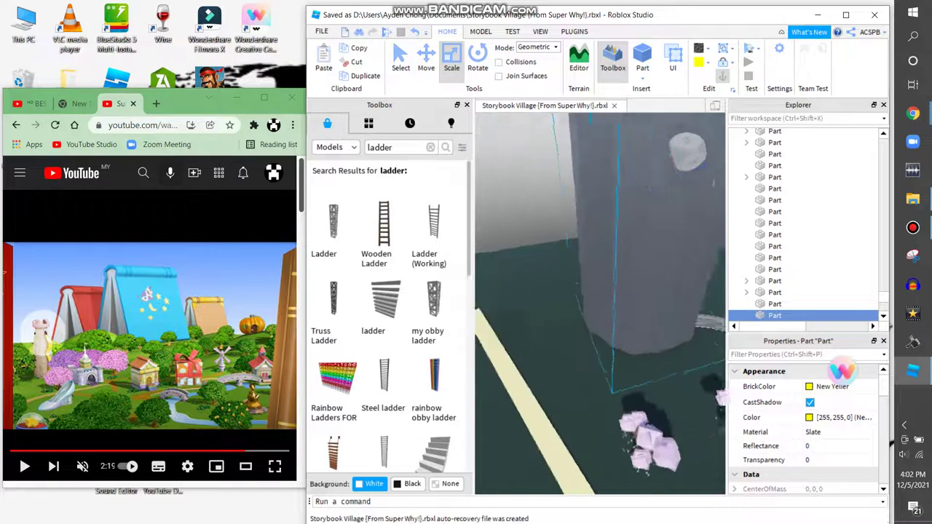
{"action": "left_click_drag", "start_coordinate": [334, 222], "coordinate": [654, 368]}
{"action": "right_click_drag", "start_coordinate": [600, 328], "coordinate": [606, 229]}
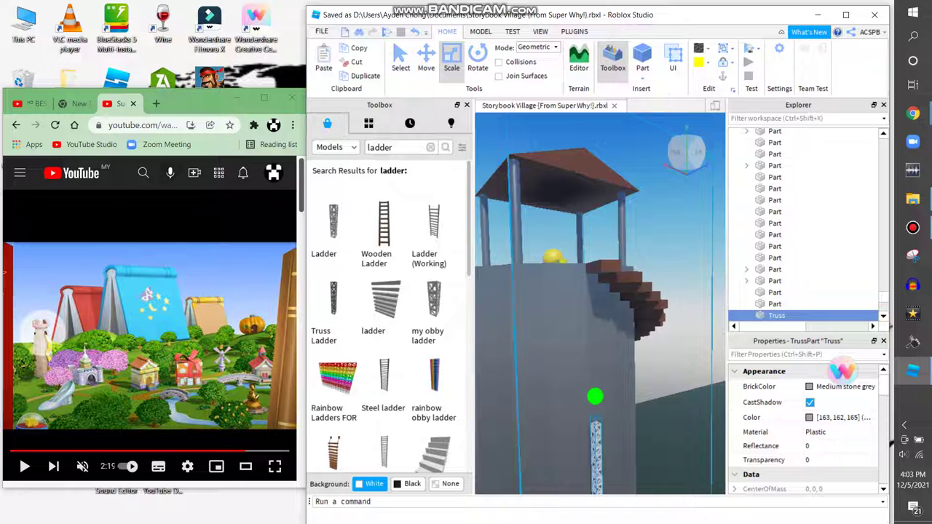
Step: Position the truss ladder against the tower wall, extend it upward with a duplicate and colour it New Yeller
{"action": "key", "text": "f"}
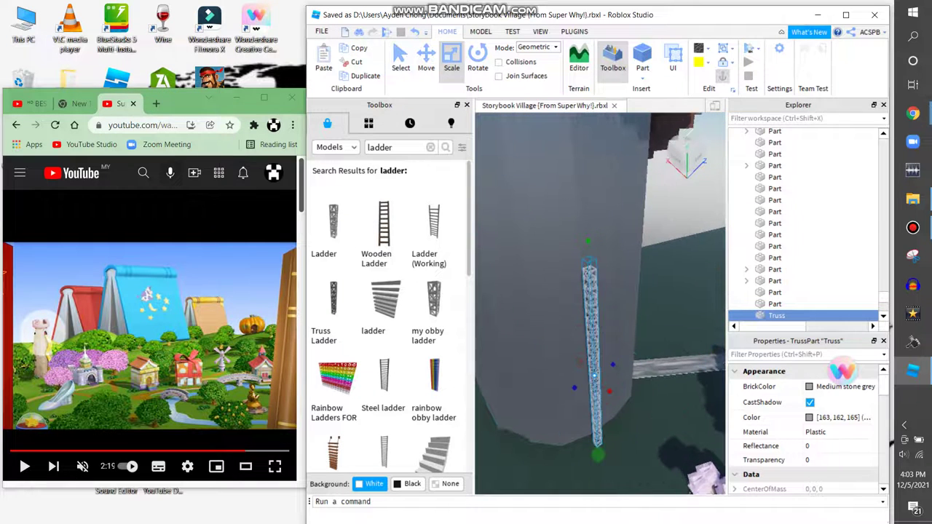
{"action": "left_click_drag", "start_coordinate": [594, 376], "coordinate": [602, 452]}
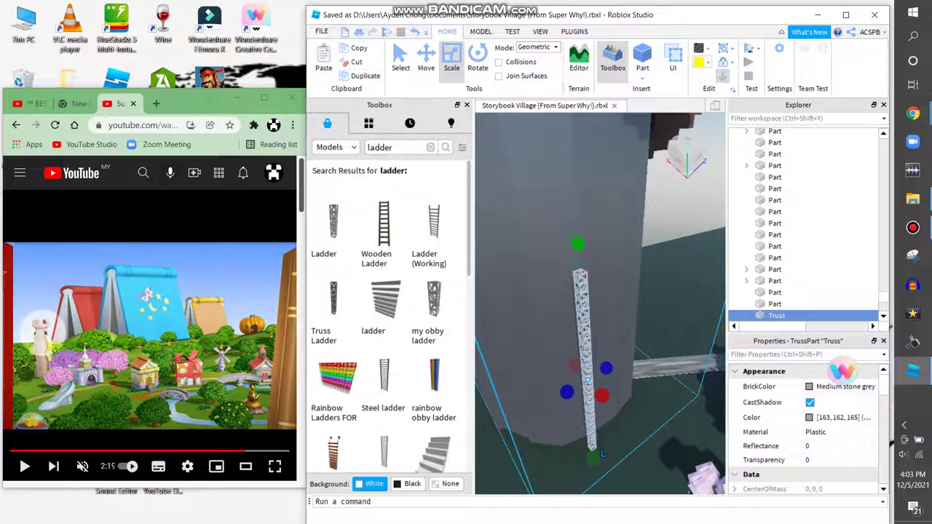
{"action": "key", "text": "ctrl+2"}
{"action": "right_click_drag", "start_coordinate": [603, 454], "coordinate": [603, 453]}
{"action": "right_click_drag", "start_coordinate": [609, 417], "coordinate": [621, 344]}
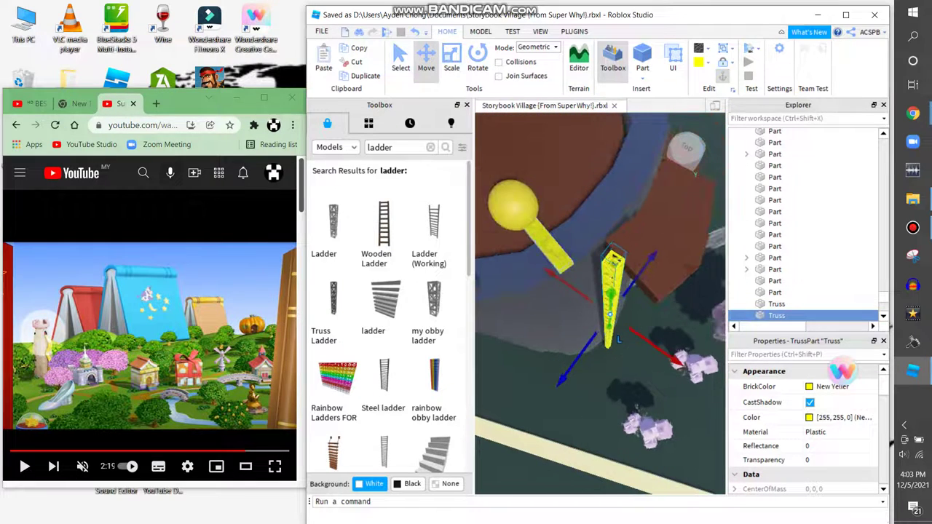
Step: Enlarge the ball of yarn and shift it slightly along the floor towards the tower's rim
{"action": "left_click", "coordinate": [547, 246]}
{"action": "left_click", "coordinate": [529, 253]}
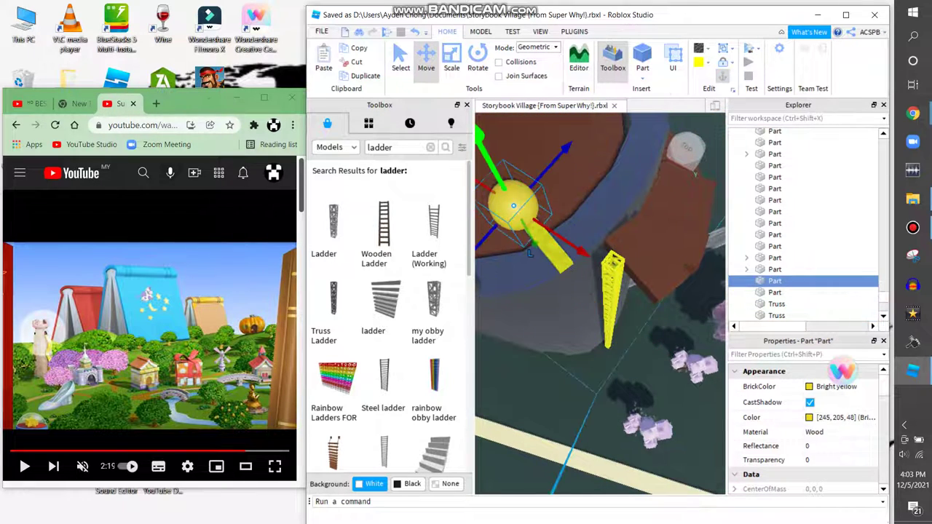
{"action": "key", "text": "ctrl+3"}
{"action": "right_click_drag", "start_coordinate": [529, 253], "coordinate": [530, 253]}
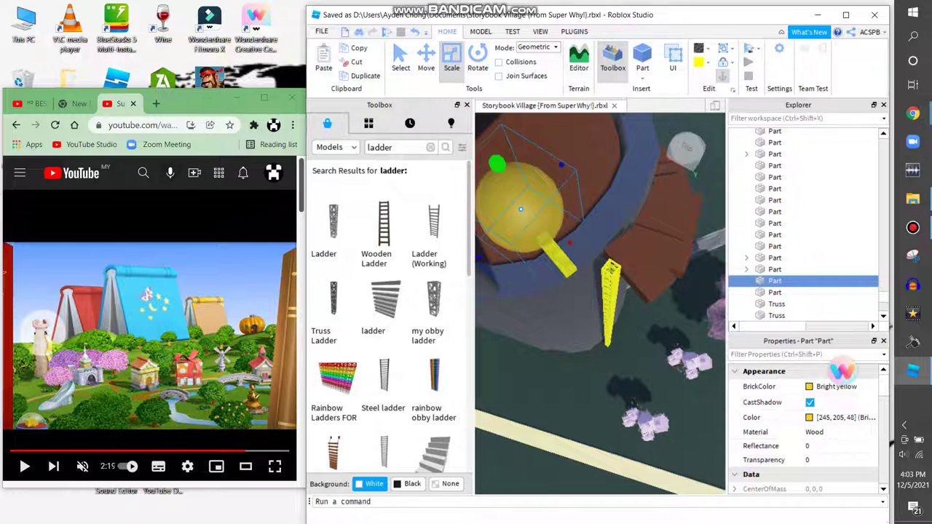
{"action": "key", "text": "ctrl+2"}
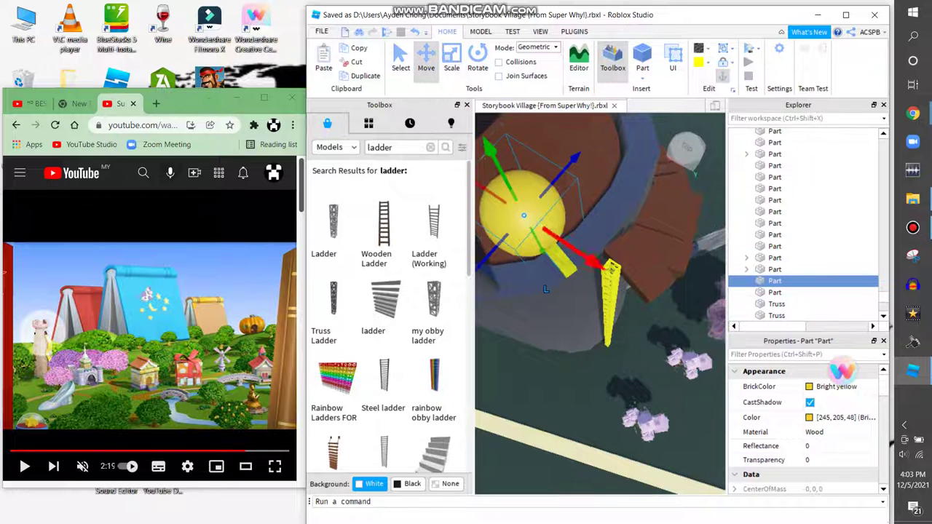
Step: Move the yellow strip slightly outward from the ball towards the truss ladder and resize it
{"action": "left_click_drag", "start_coordinate": [556, 257], "coordinate": [555, 254]}
{"action": "left_click", "coordinate": [581, 252]}
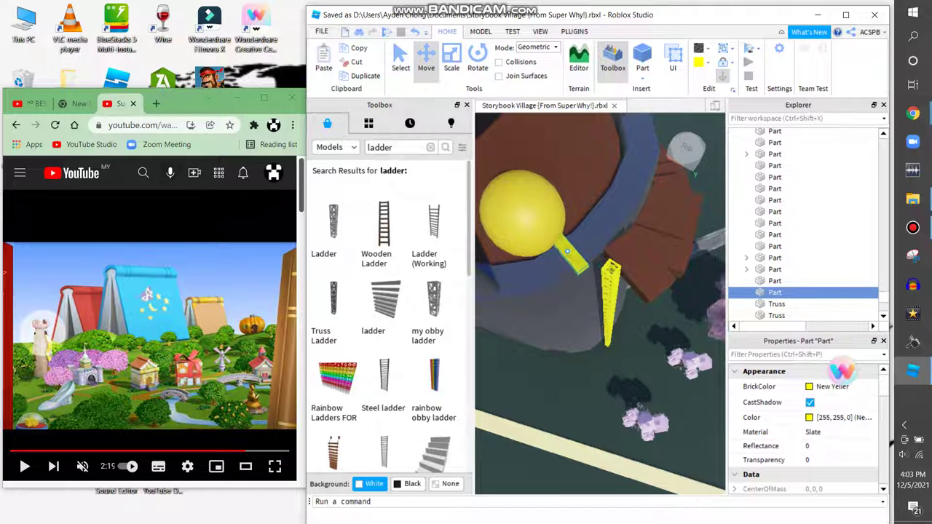
{"action": "left_click", "coordinate": [451, 58]}
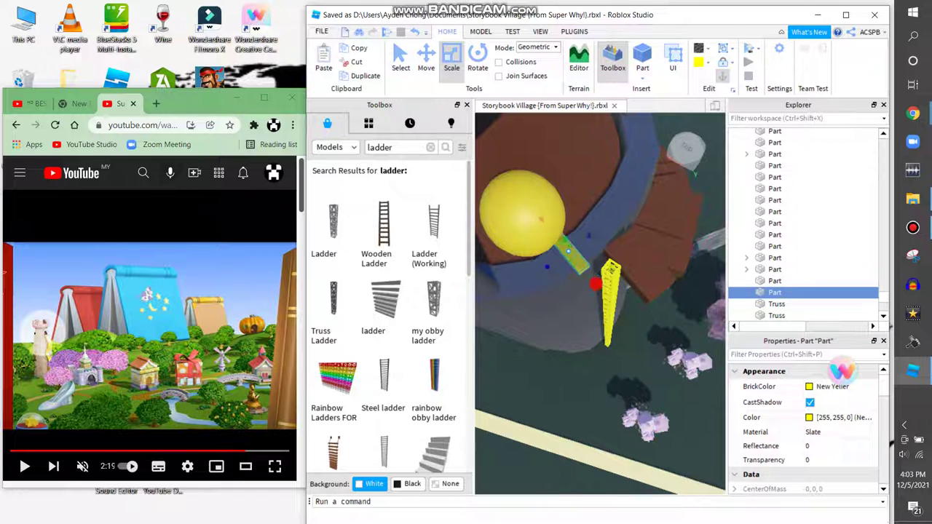